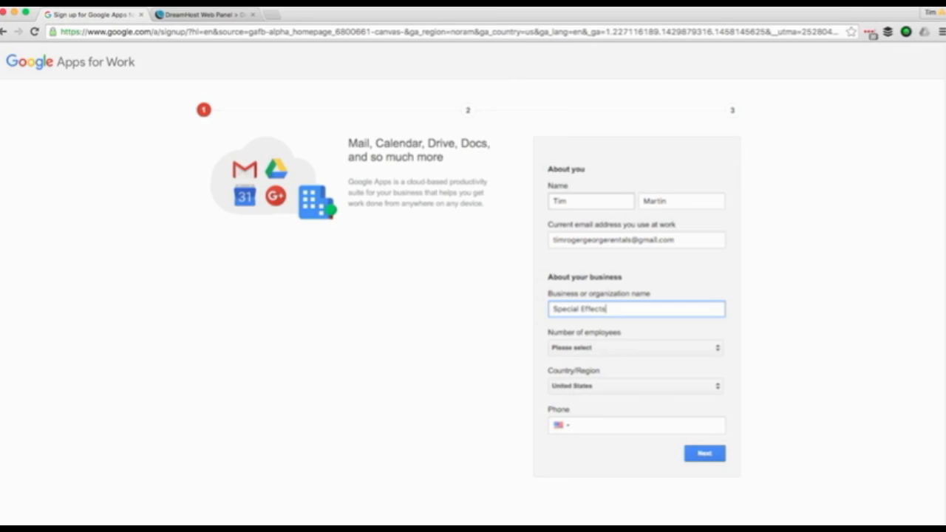
- Complete the business name 'Special Effects Crew' and set the company size to 10-19 employees
text(Crew)
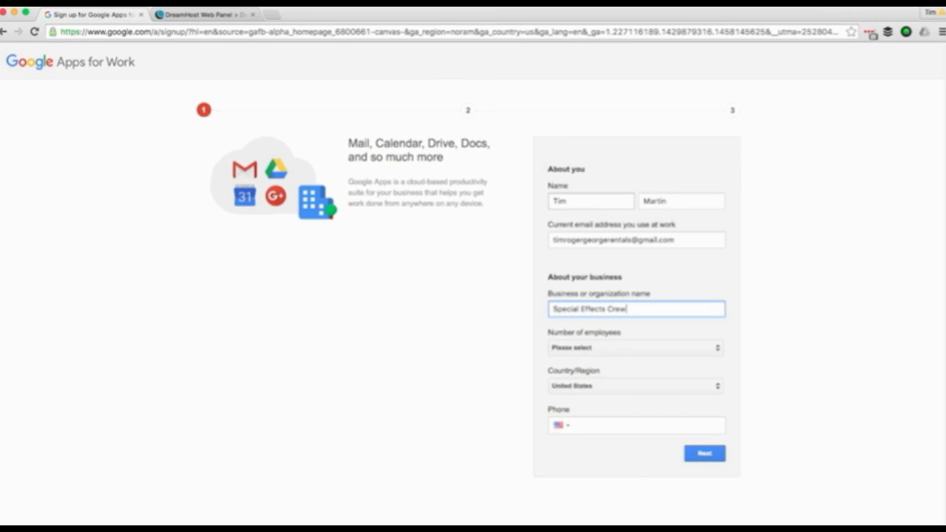
click(717, 349)
click(623, 391)
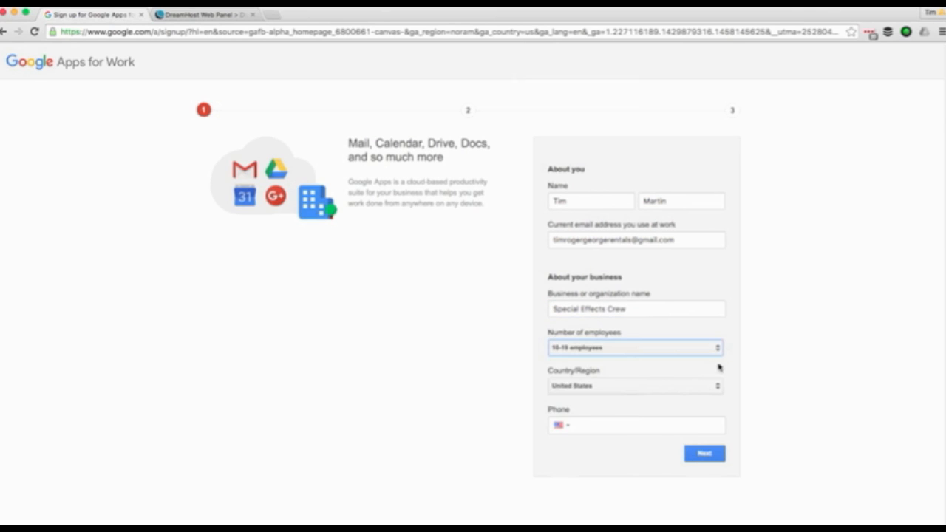
click(683, 428)
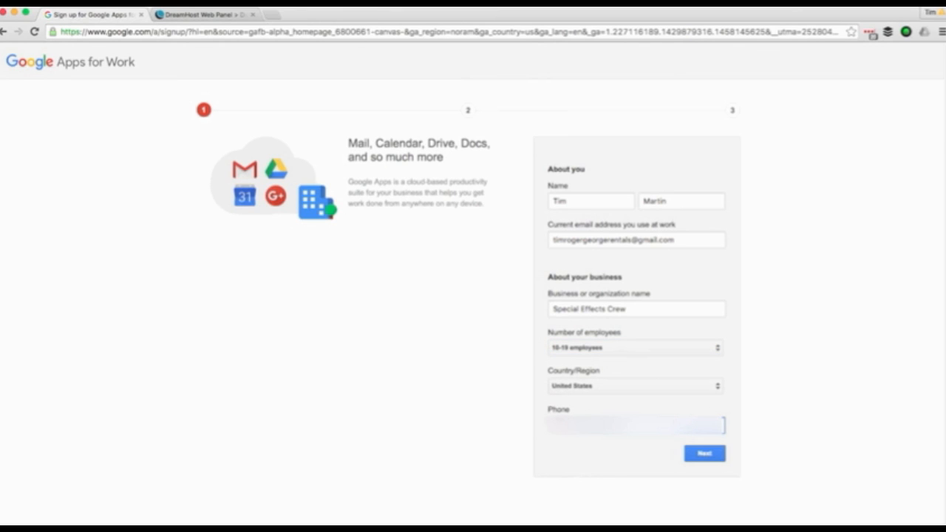
- Register the already-purchased domain specialeffectscrew.com for the account
click(694, 455)
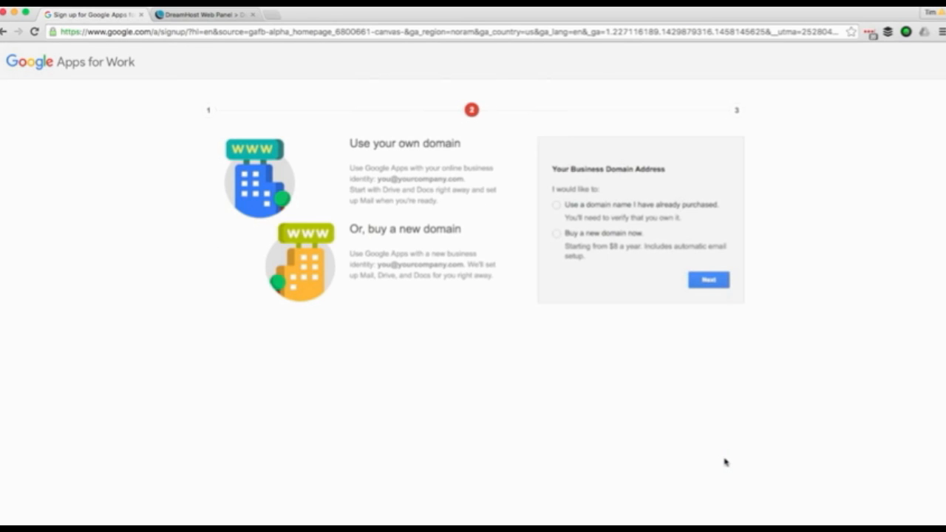
click(557, 206)
click(640, 282)
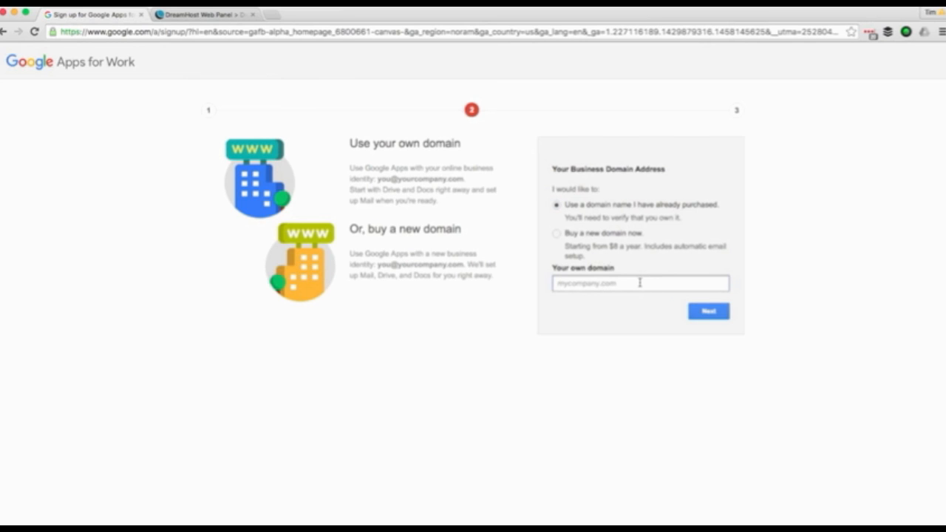
text(specialeffectscrew.com)
click(708, 312)
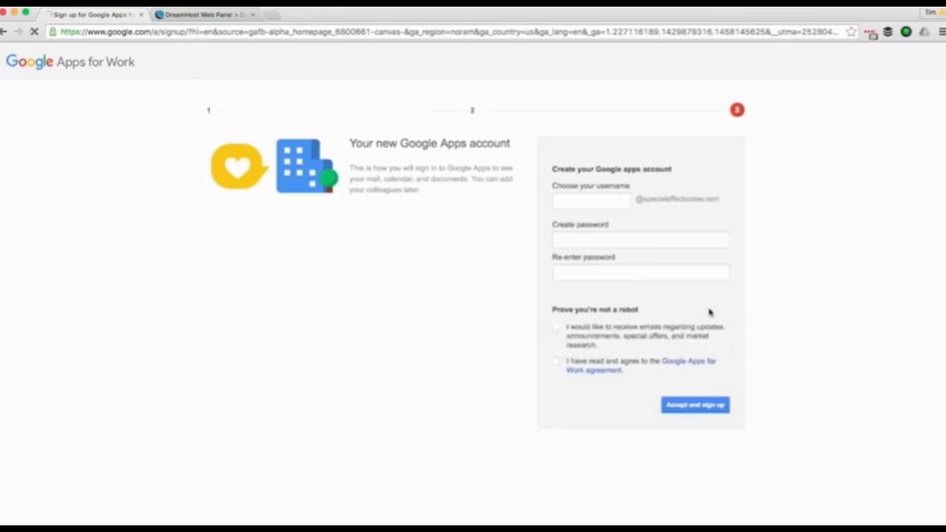
- Enter the admin username and paste the prepared password into both password fields
click(591, 202)
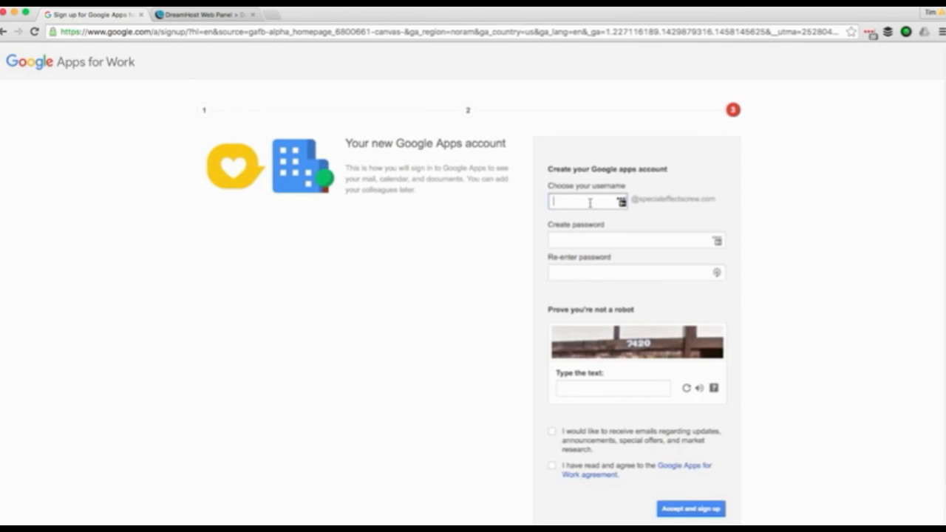
text(tim)
key(Tab)
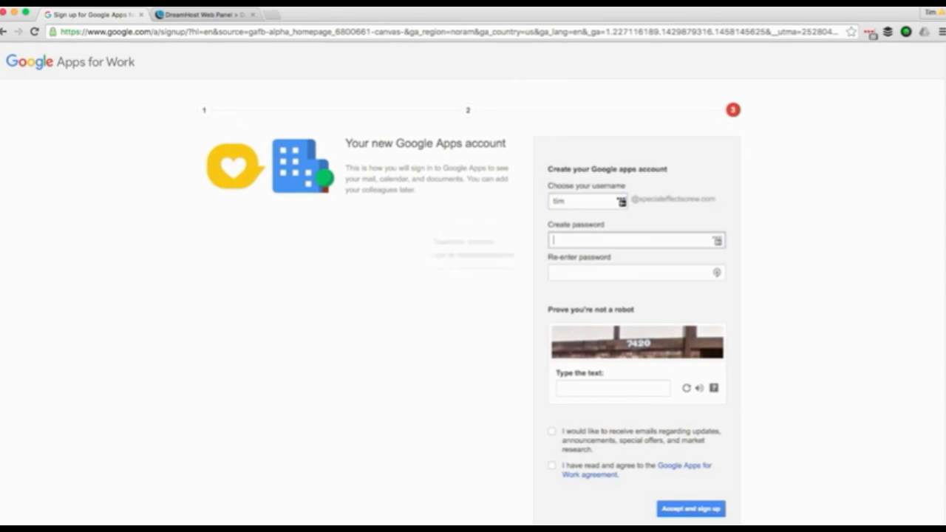
right_click(579, 243)
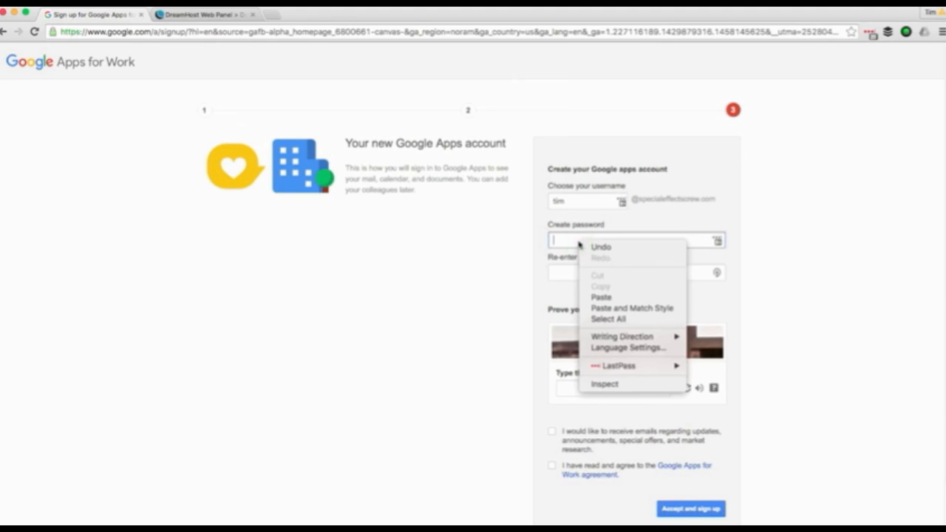
click(611, 296)
click(573, 270)
right_click(572, 269)
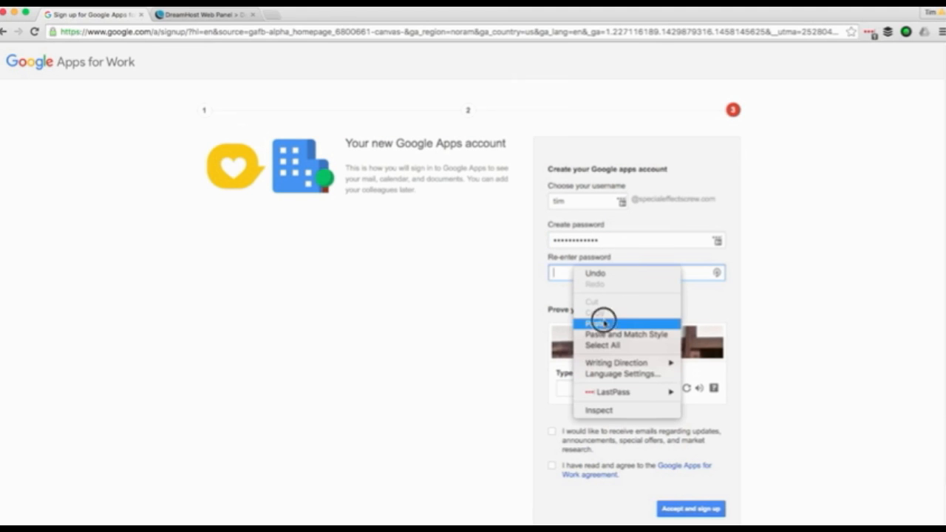
click(607, 322)
- Fill in the captcha, accept the Google Apps for Work agreement and sign up
click(623, 384)
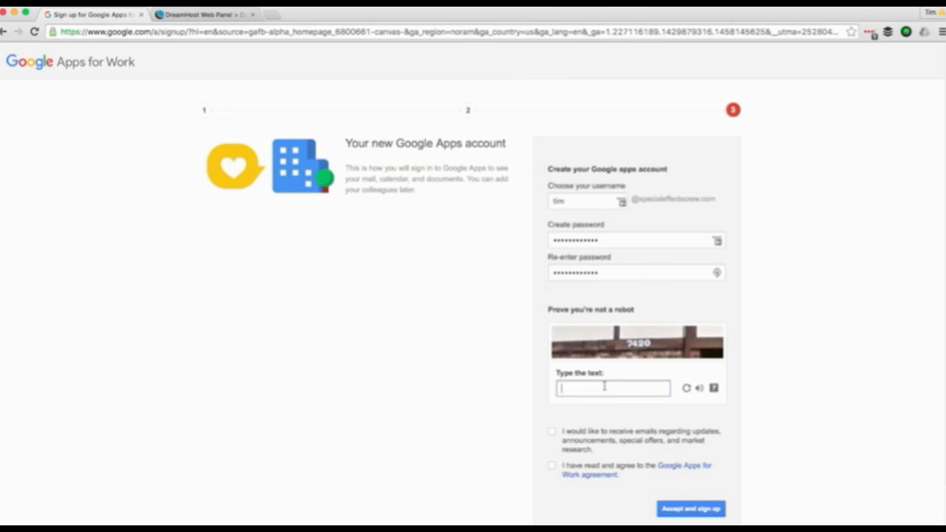
text(7420)
click(552, 468)
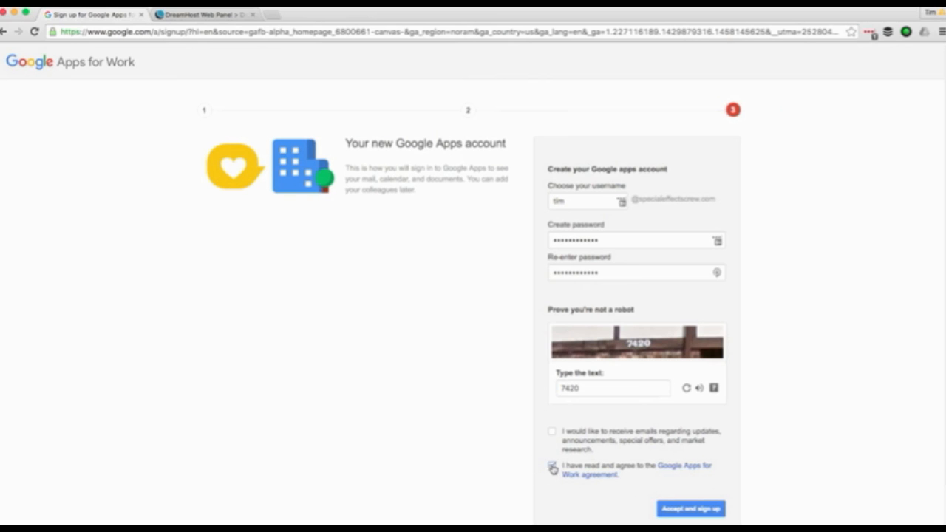
click(693, 509)
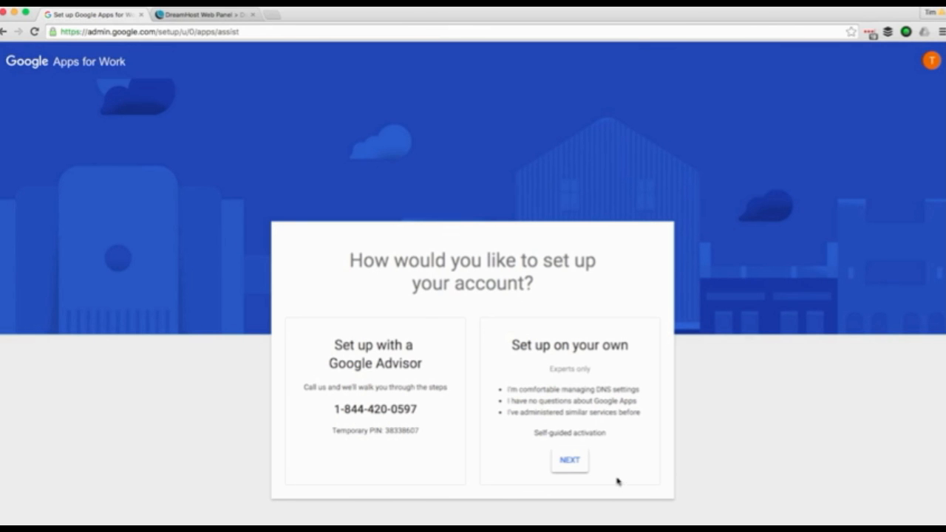
- Choose self-guided manual setup, go to the Admin console and start verifying specialeffectscrew.com
click(568, 464)
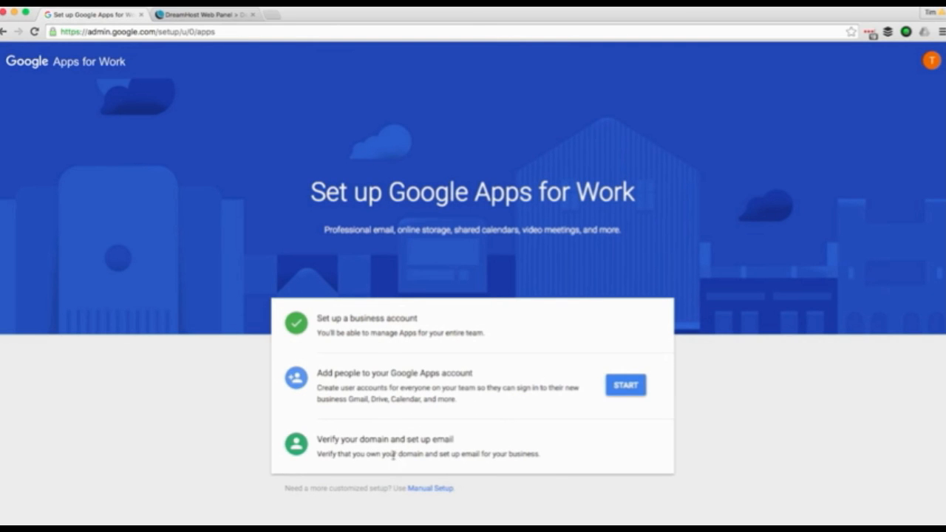
click(432, 489)
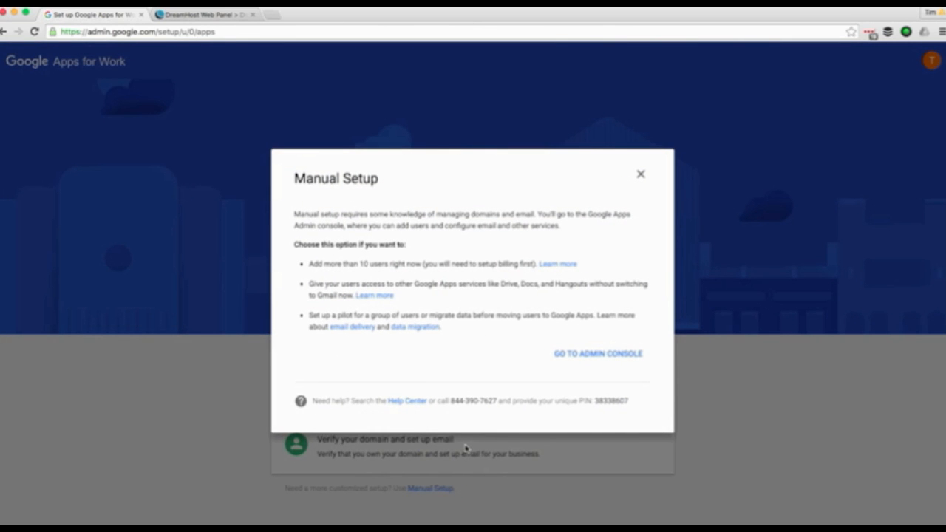
click(585, 356)
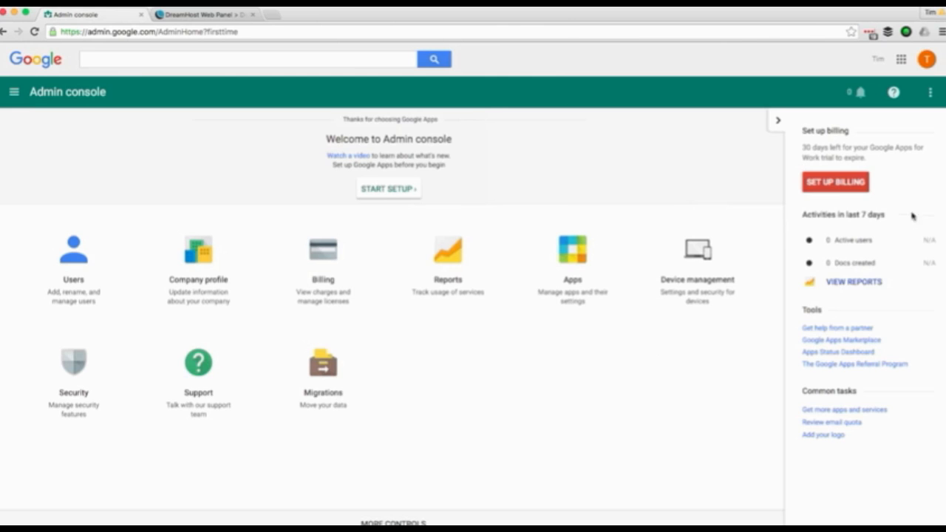
click(383, 190)
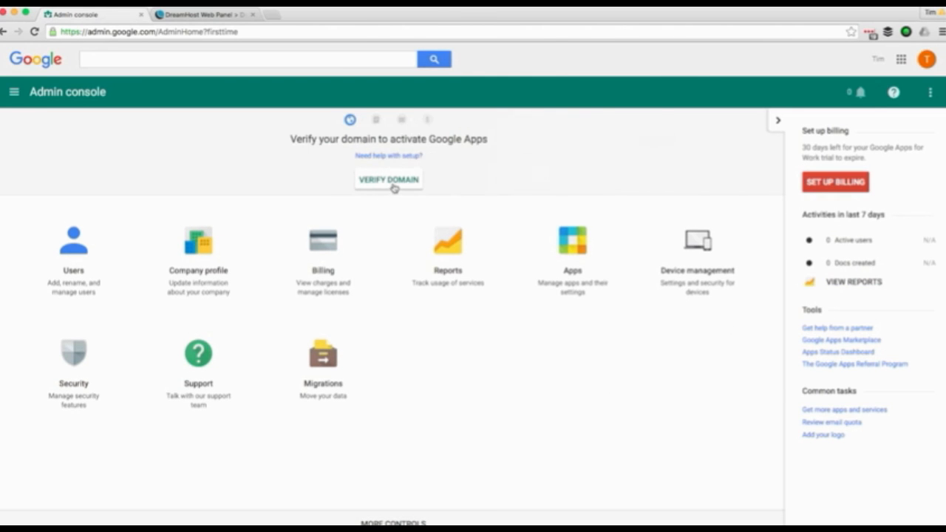
click(398, 184)
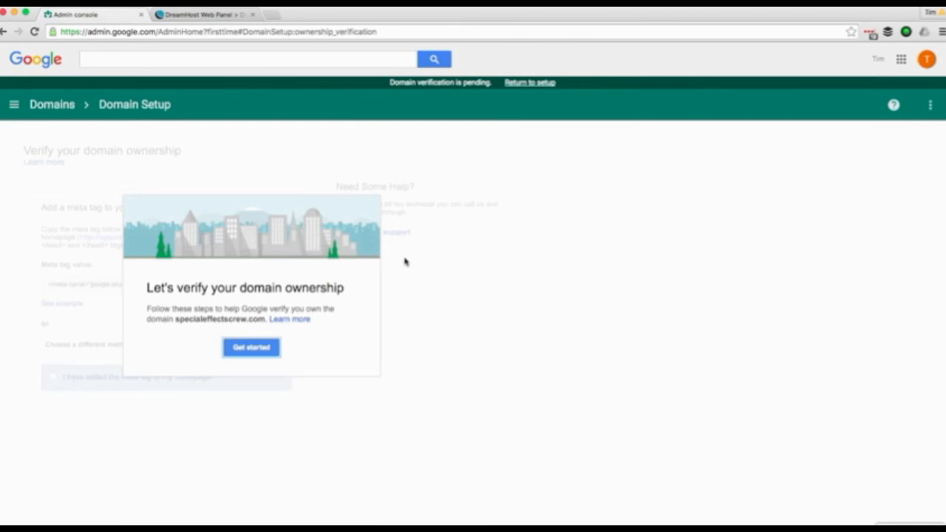
- Switch the domain verification method to adding a TXT or CNAME host record
click(246, 349)
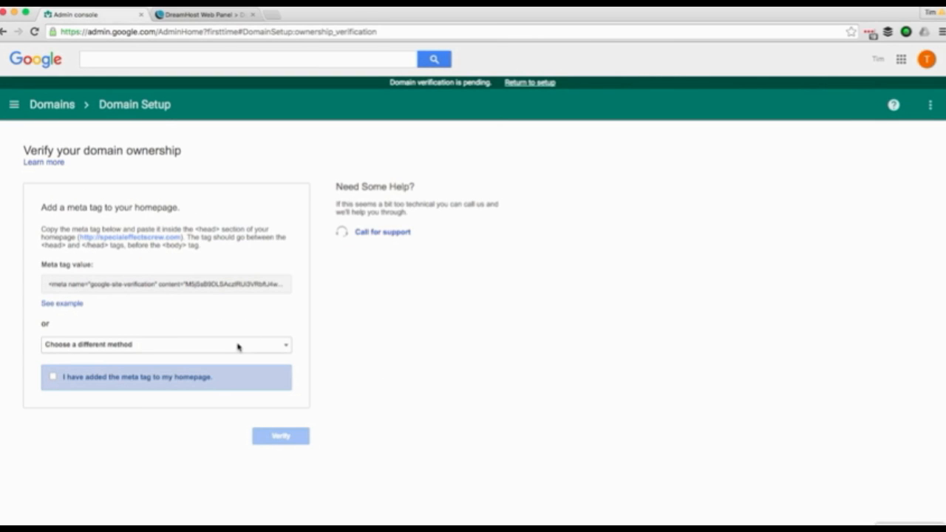
click(291, 351)
click(222, 345)
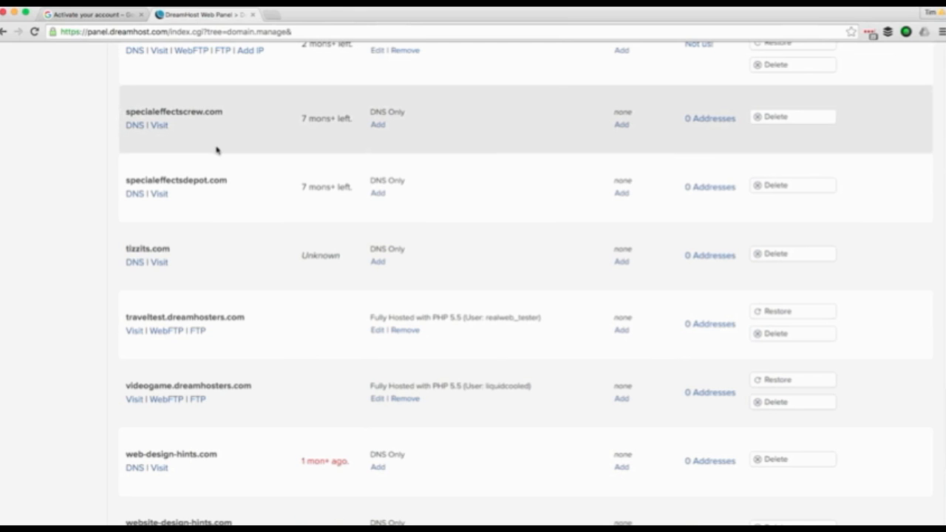
- Open DNS settings for specialeffectscrew.com and set the new record's type to TXT
click(133, 126)
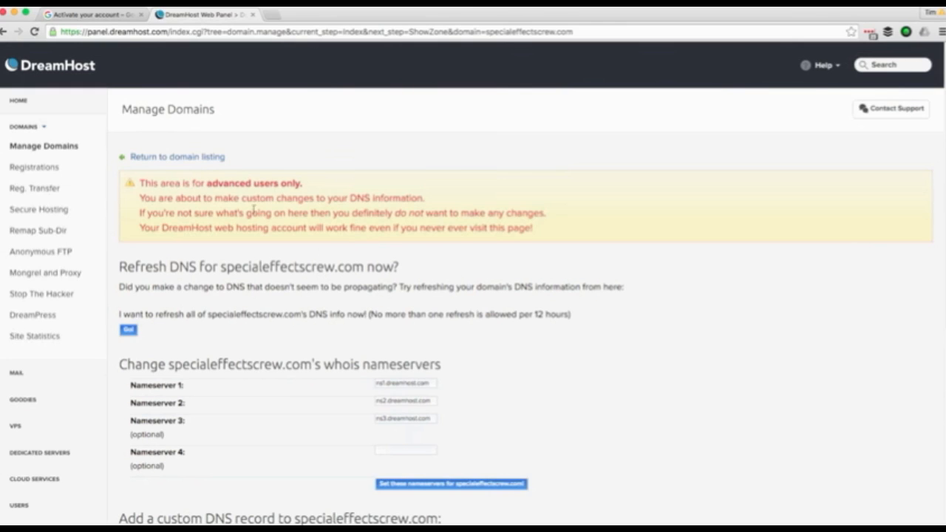
scroll(398, 327, down, 3)
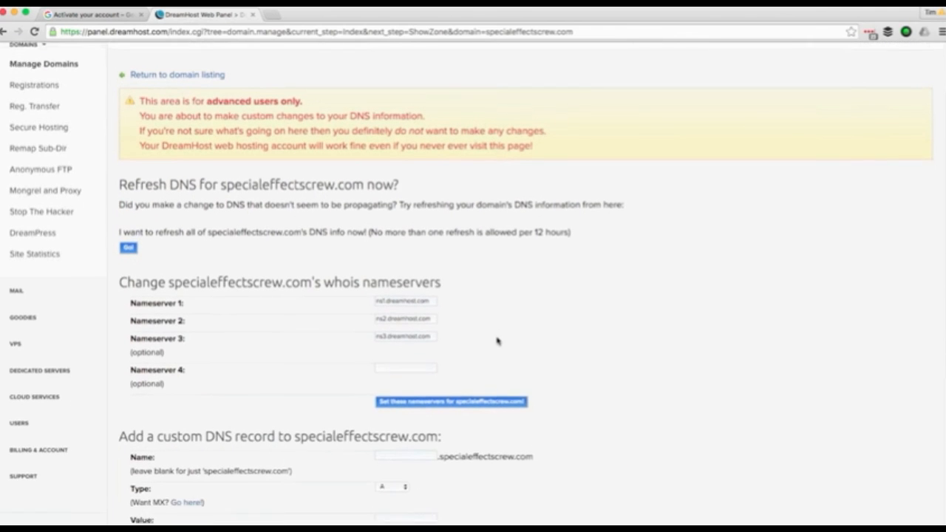
scroll(496, 340, down, 6)
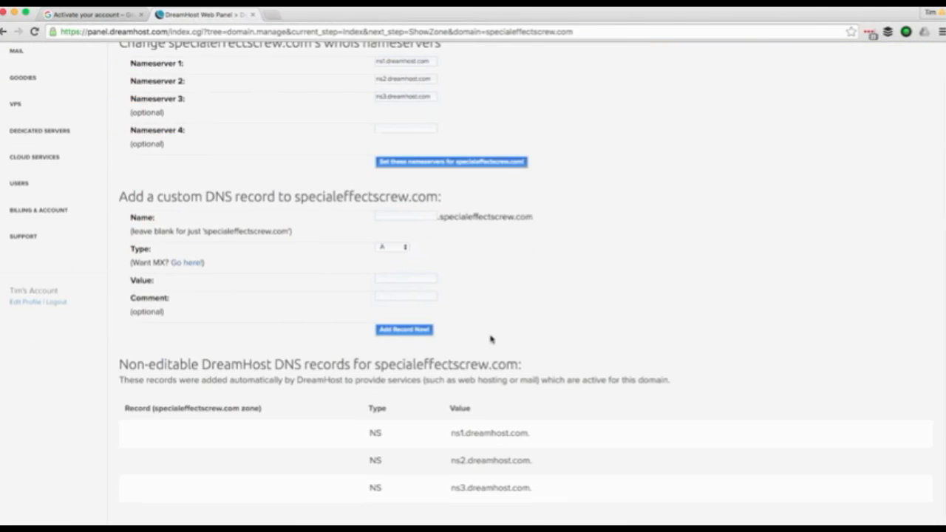
scroll(473, 333, down, 1)
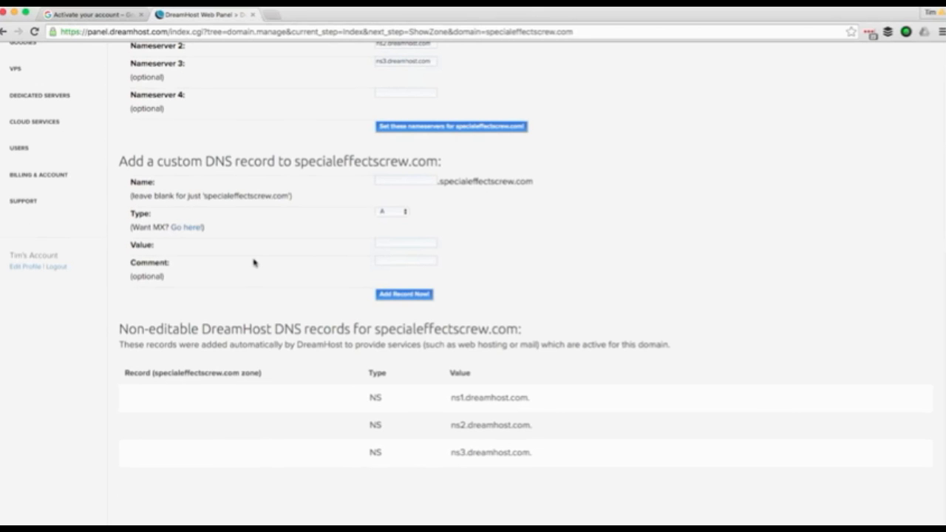
click(406, 214)
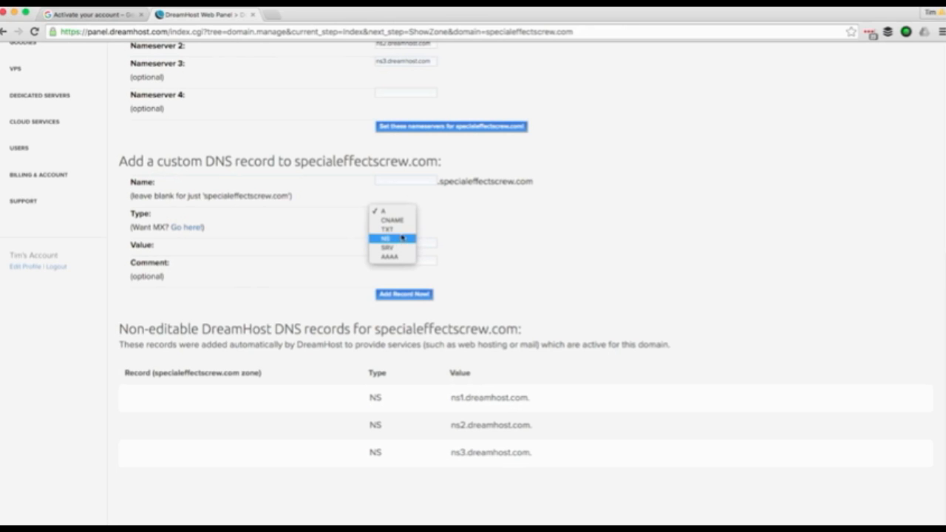
click(390, 229)
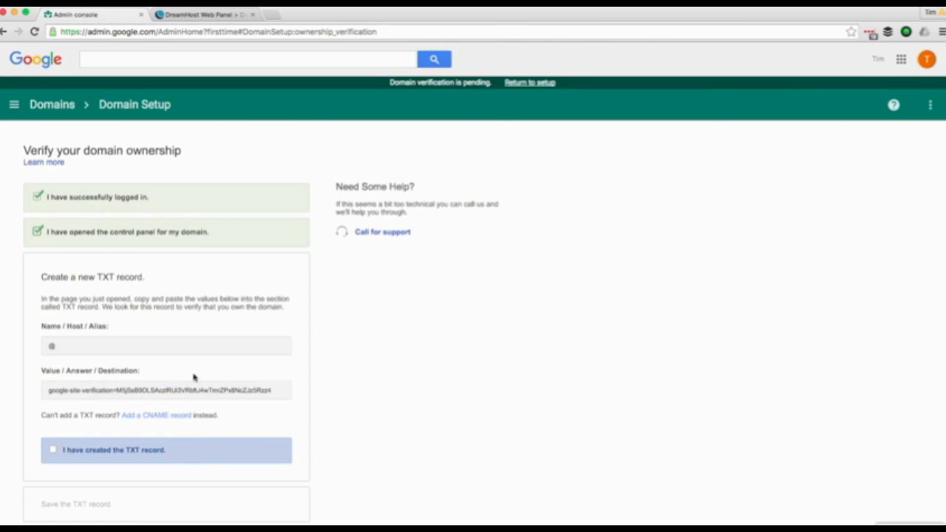
- Copy Google's verification value into the TXT record's Value and add the record
click(164, 392)
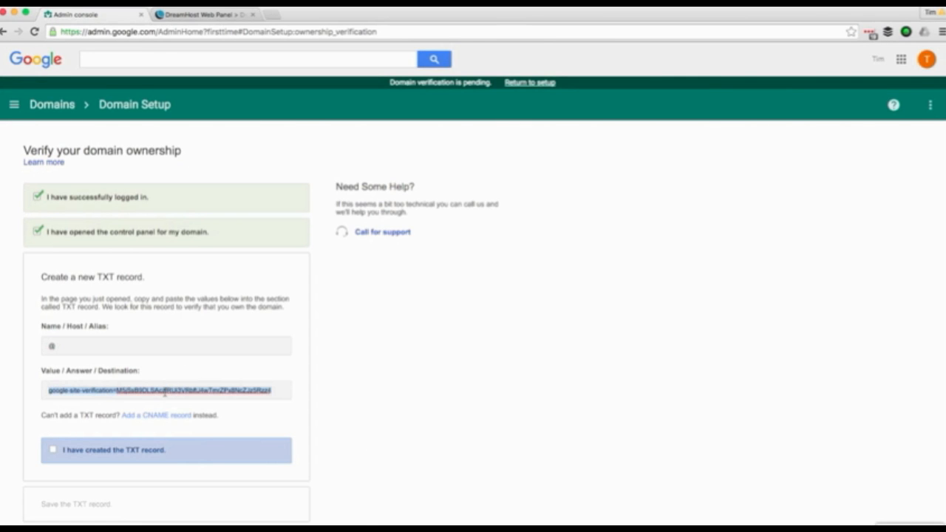
right_click(164, 394)
click(201, 373)
click(199, 15)
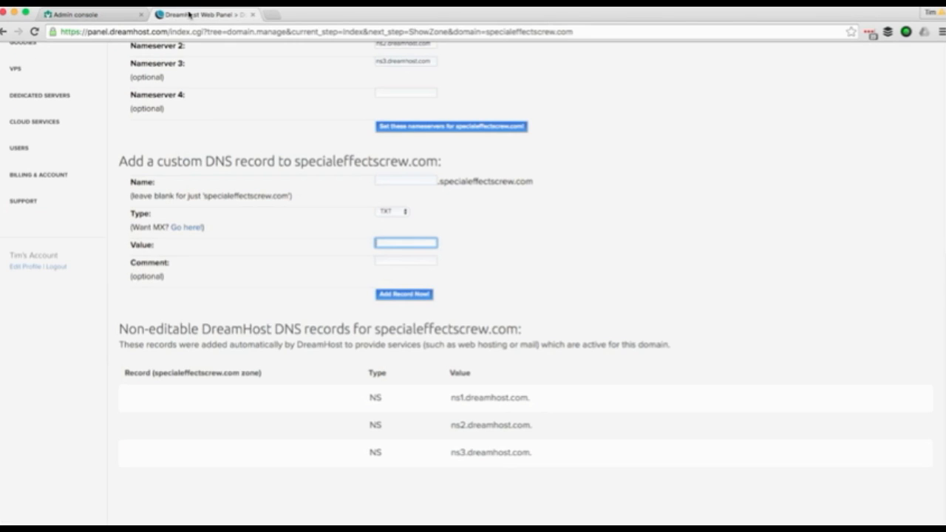
right_click(392, 239)
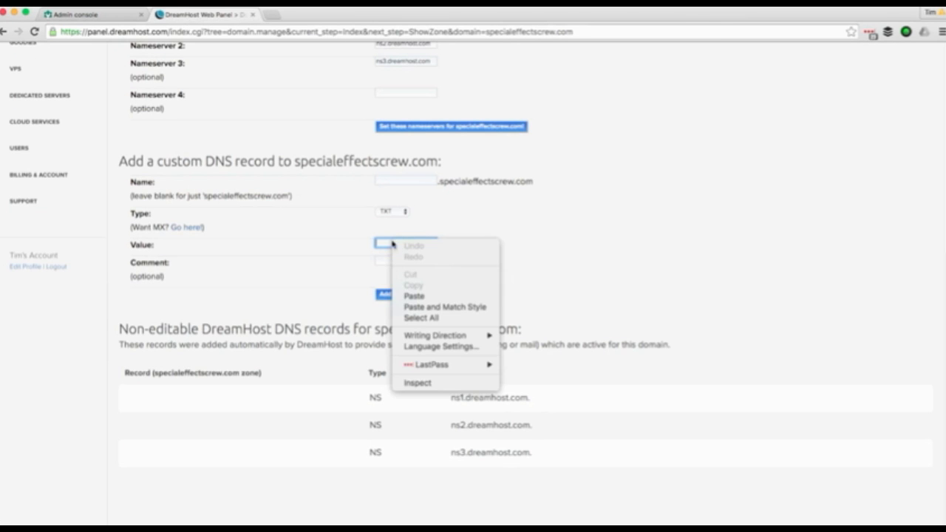
click(436, 297)
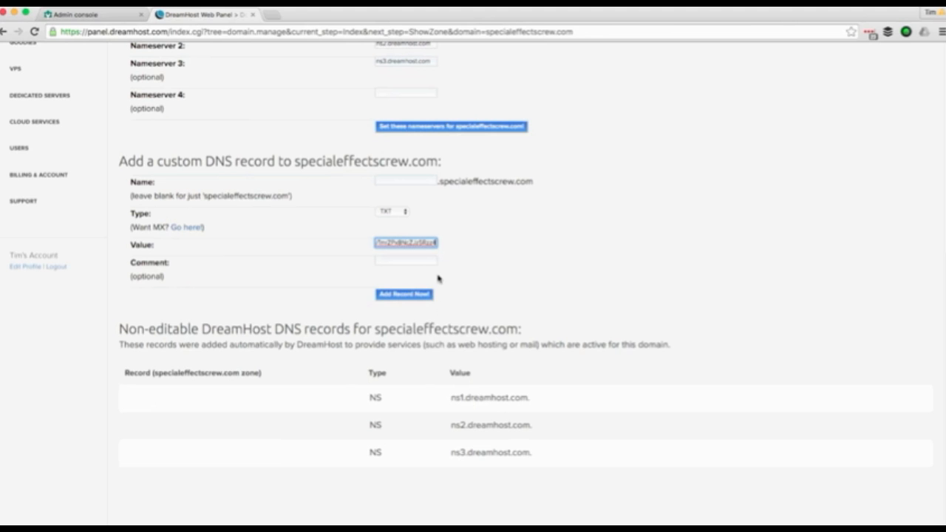
click(416, 294)
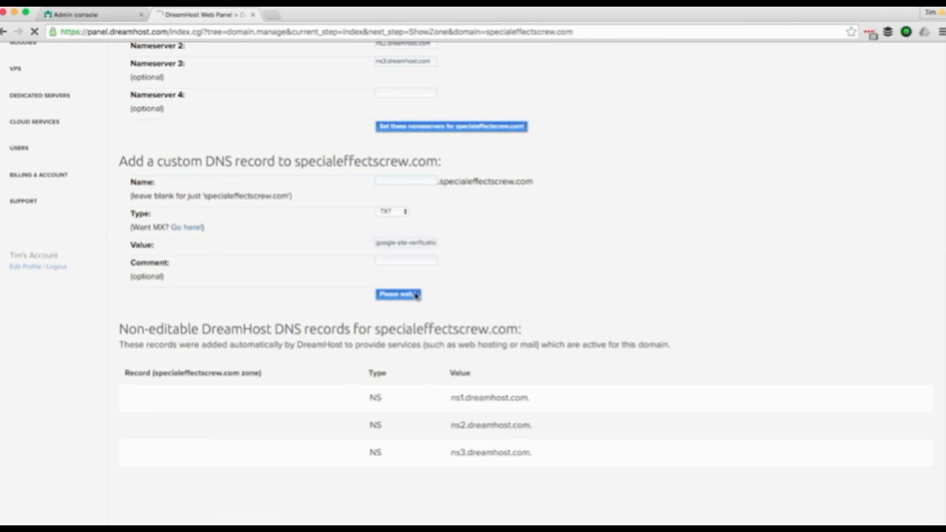
- Confirm the TXT record is created and saved, then start domain ownership verification
click(106, 18)
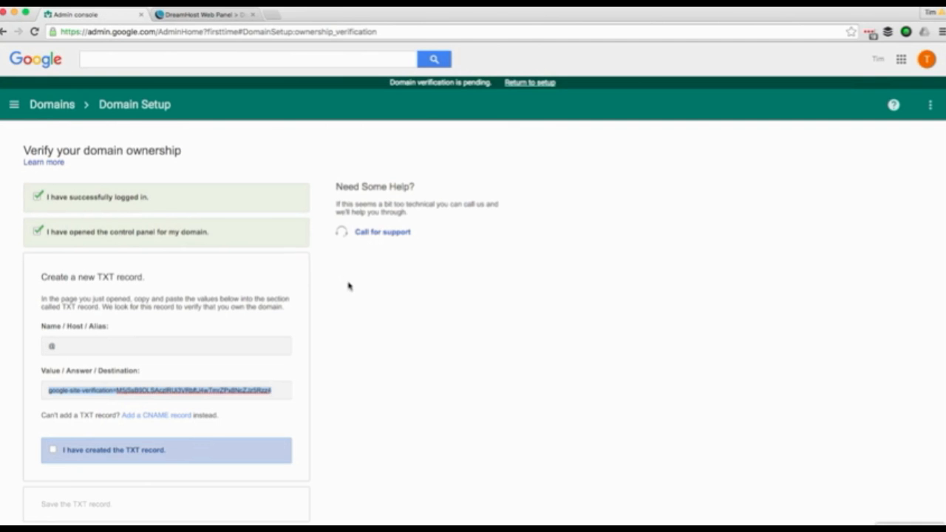
scroll(348, 285, down, 1)
click(54, 426)
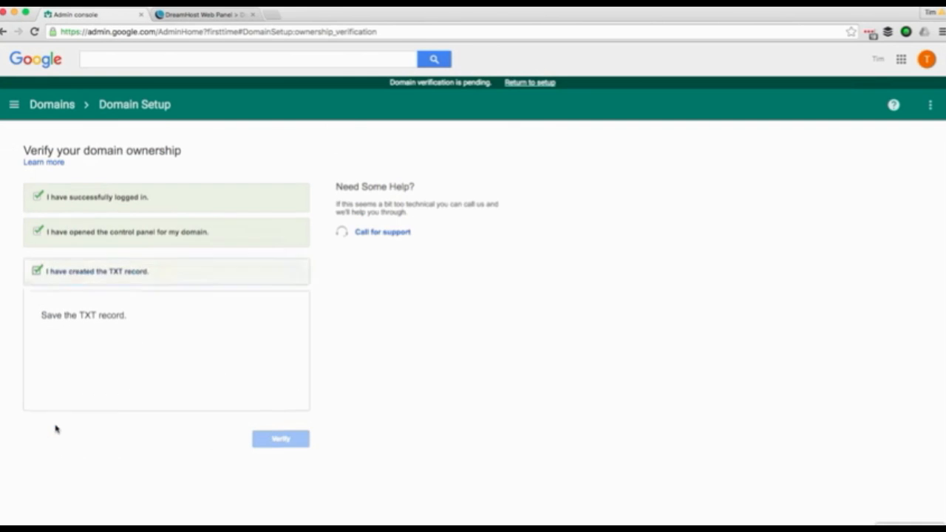
click(52, 376)
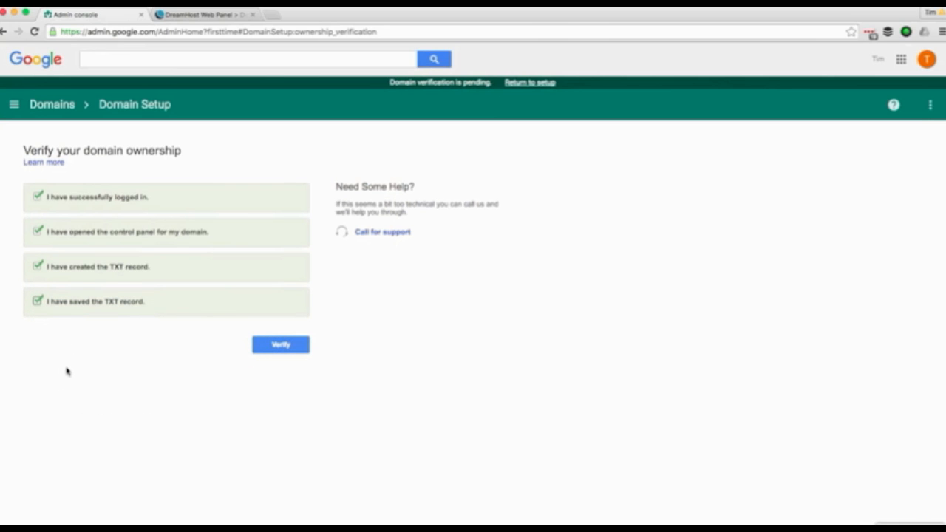
click(293, 349)
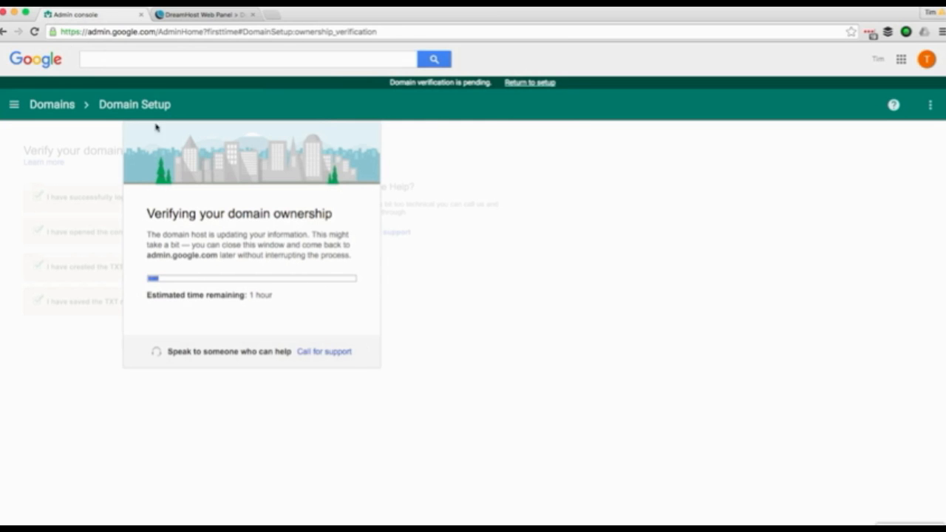
- Return to the Admin console home, then go back to the DreamHost domain page
click(41, 62)
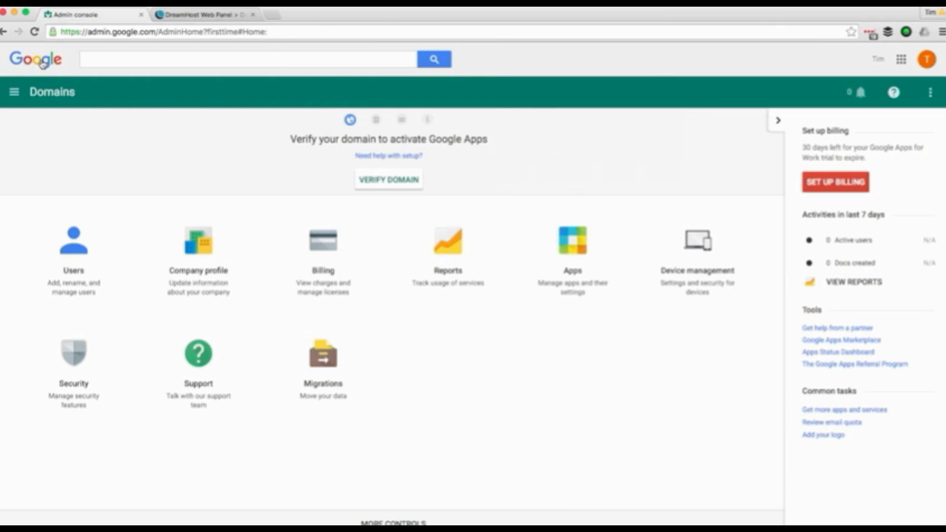
click(207, 14)
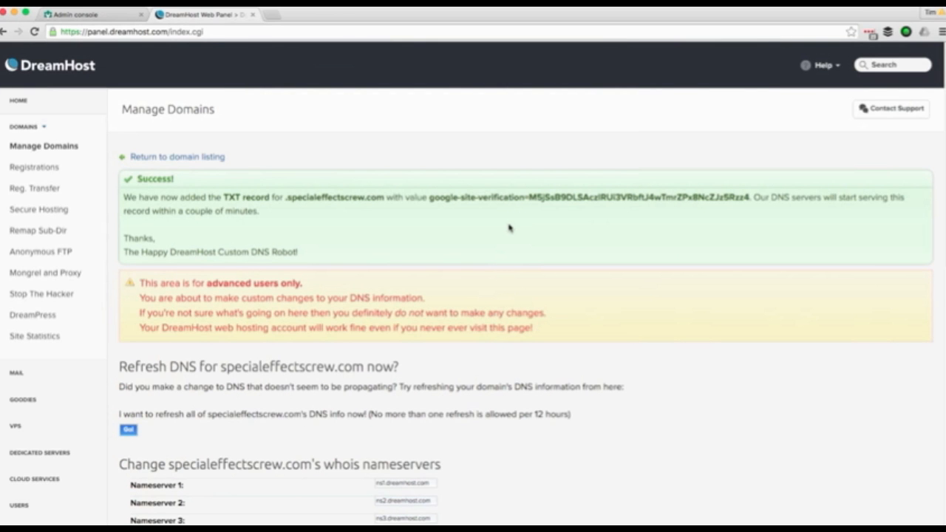
scroll(509, 228, down, 2)
scroll(508, 228, down, 10)
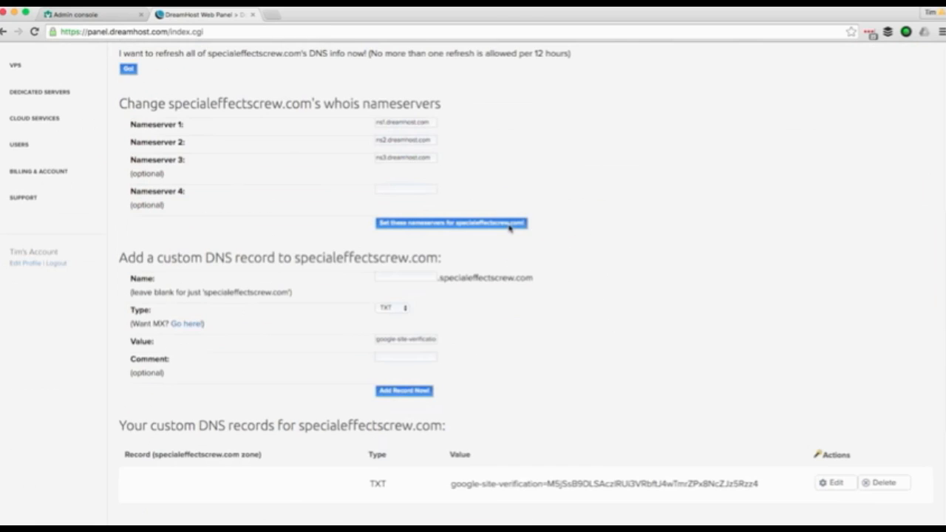
scroll(508, 228, down, 7)
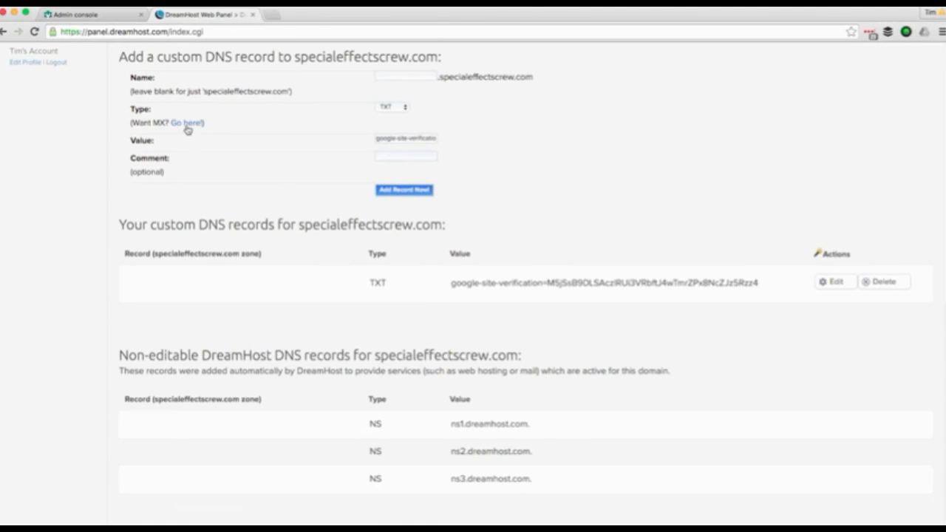
- Route specialeffectscrew.com mail to Google Apps through DreamHost's custom MX settings
click(182, 124)
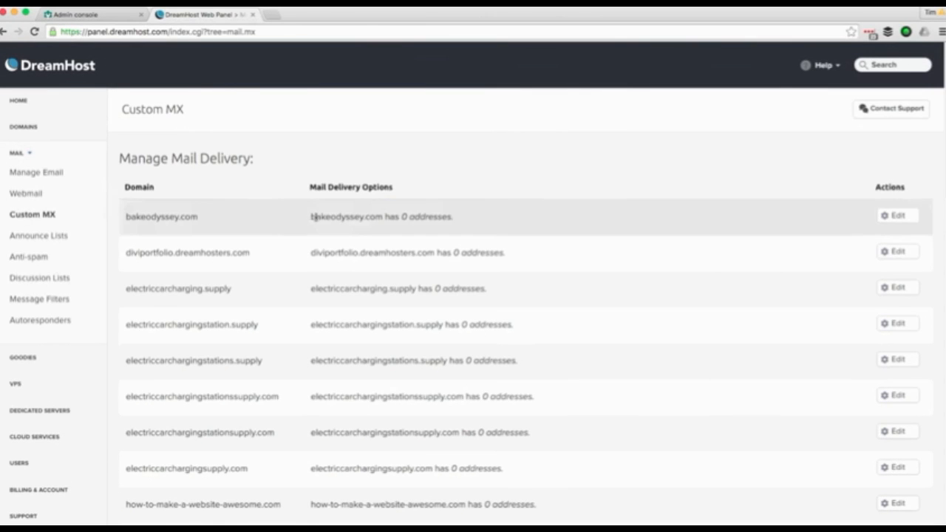
scroll(277, 281, down, 10)
scroll(269, 288, down, 5)
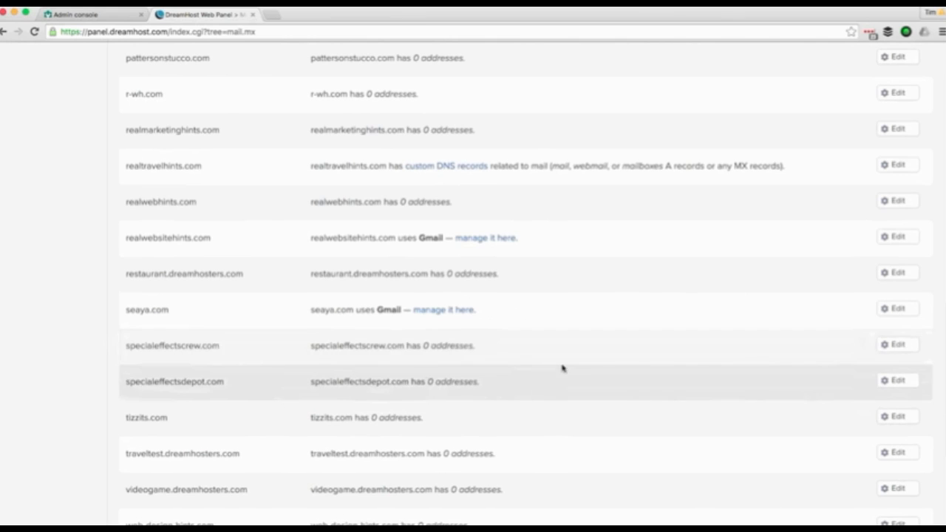
click(896, 345)
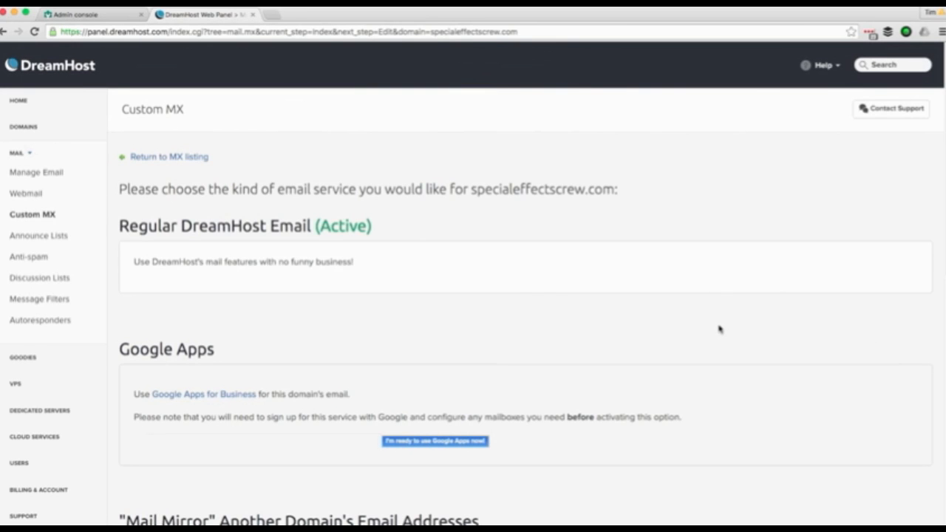
scroll(549, 330, down, 1)
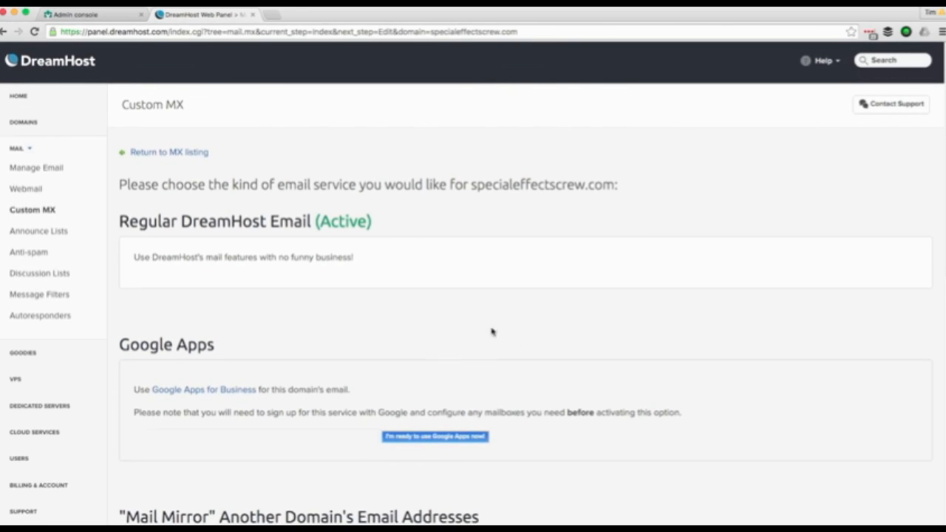
scroll(461, 330, down, 1)
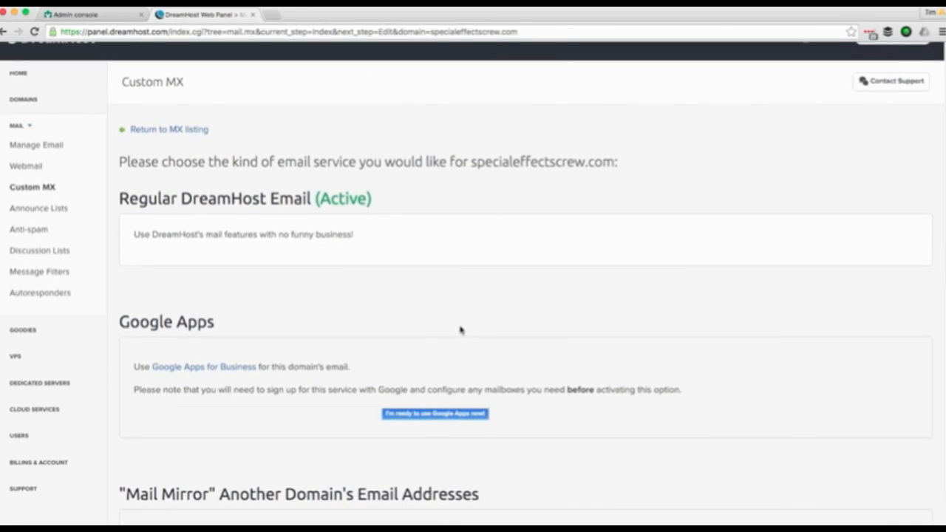
click(457, 416)
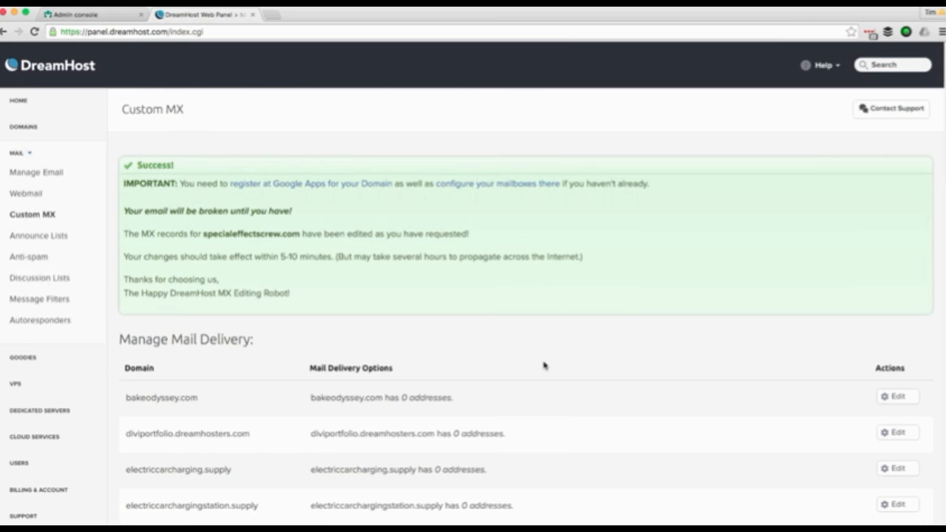
- Check domain verification progress in the Admin console (about 1 hour left), then return home
click(105, 18)
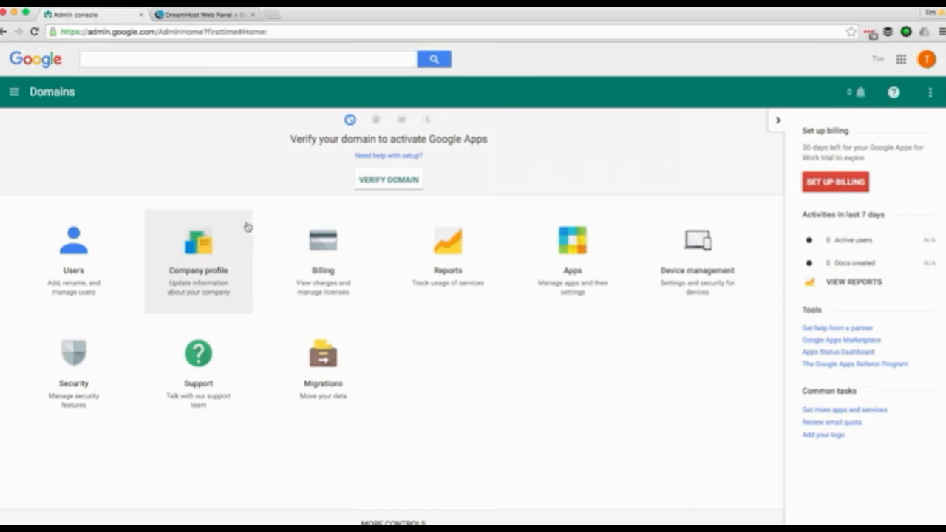
click(411, 181)
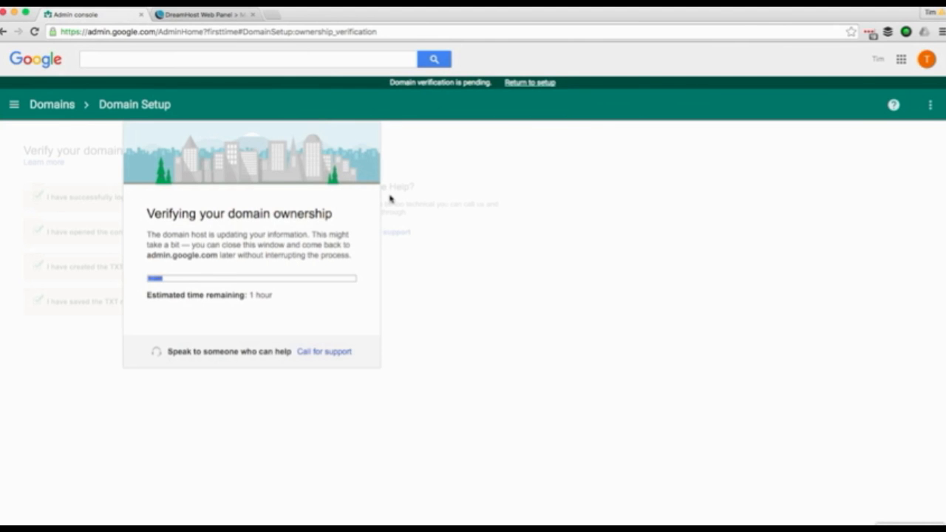
click(28, 62)
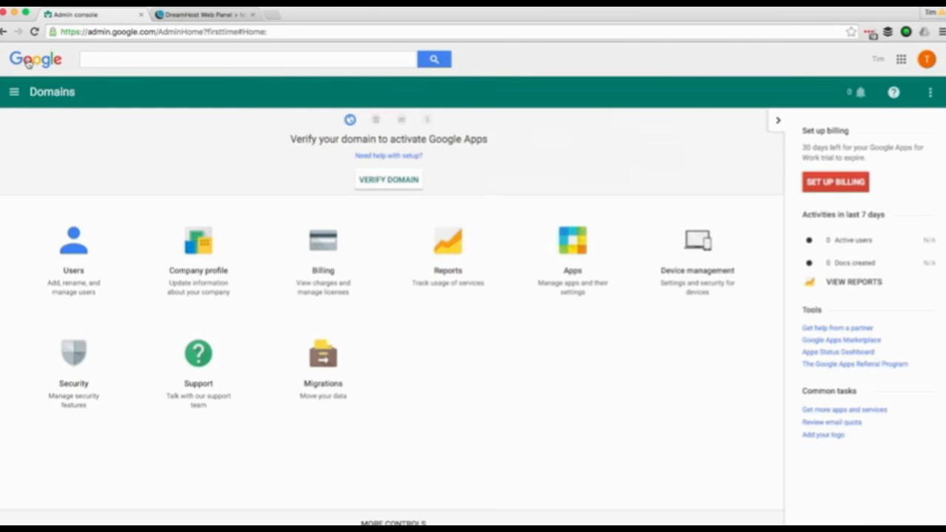
- Create a new user with first name, last name and primary email on specialeffectscrew.com
click(82, 251)
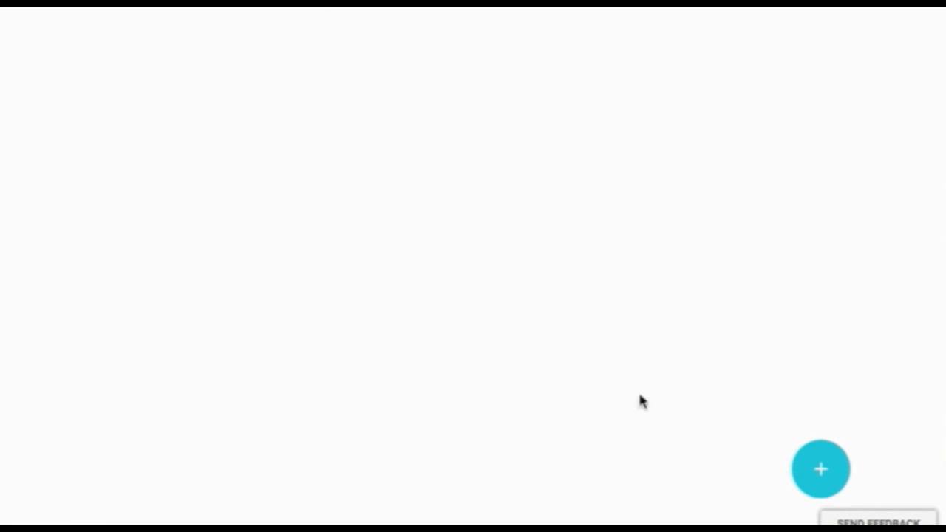
mouse_move(830, 473)
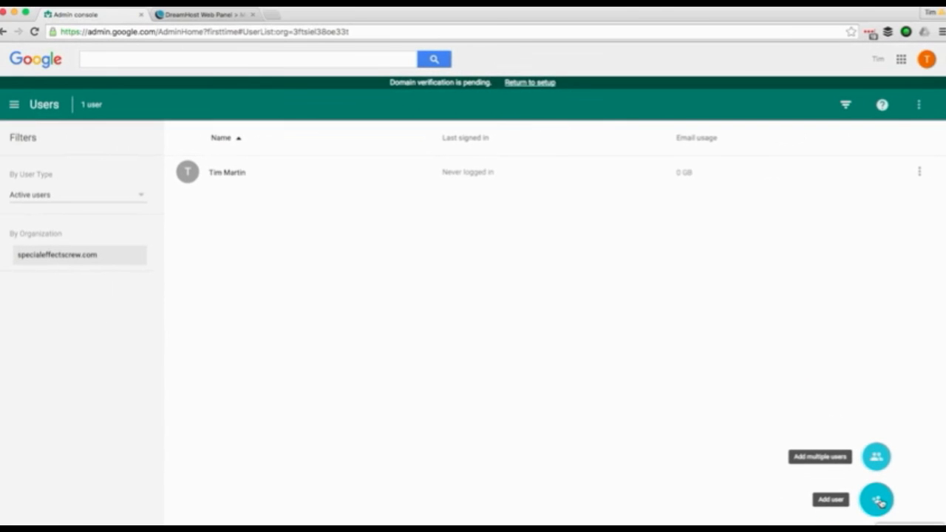
click(878, 501)
click(371, 162)
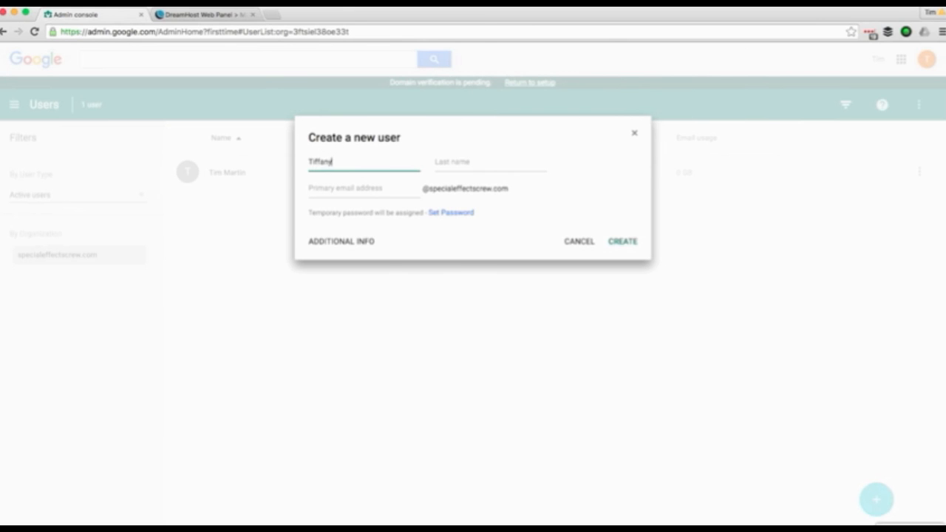
key(Tab)
text(Lastname)
key(Tab)
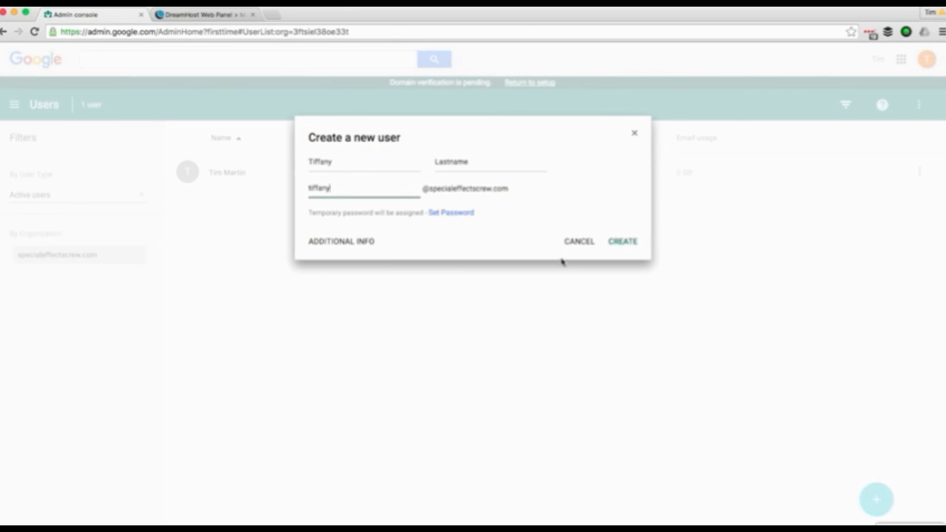
click(633, 244)
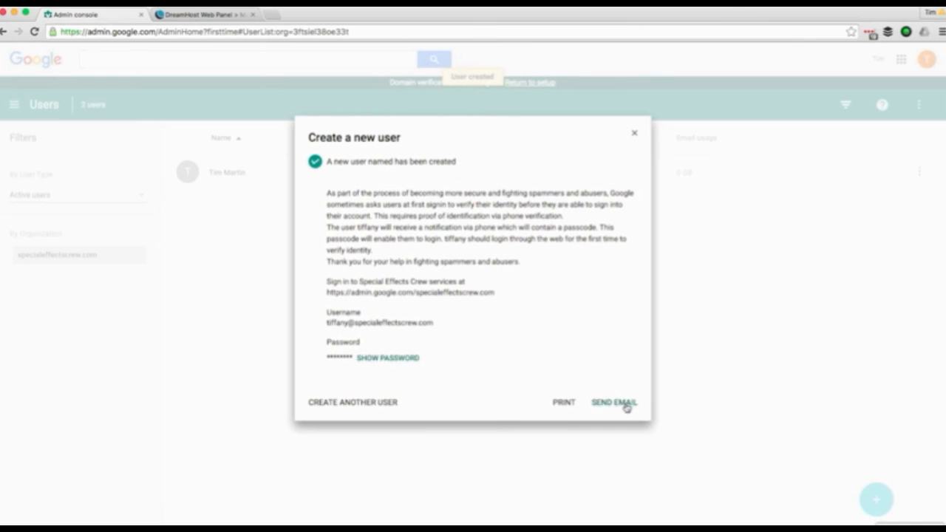
- Create another user account with the person's first name, last name and primary email
click(367, 402)
key(Tab)
key(Tab)
text(stefan)
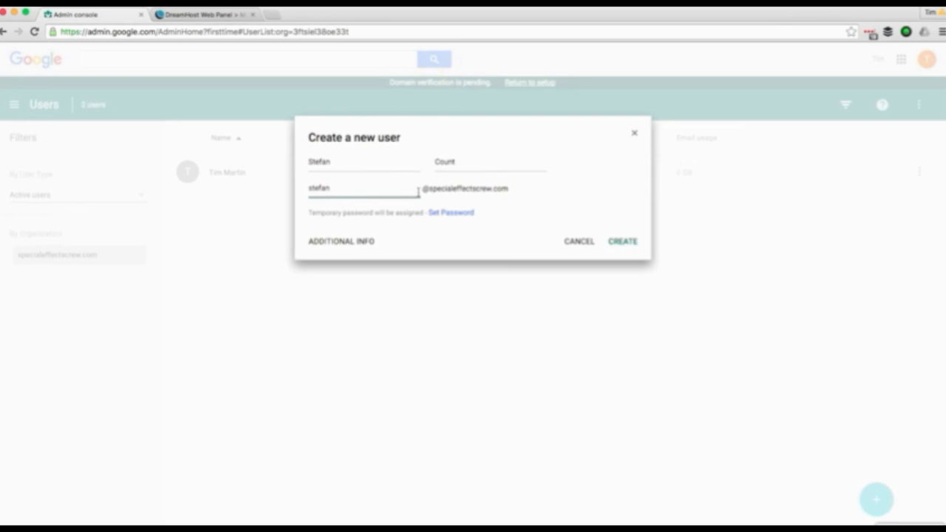
click(632, 244)
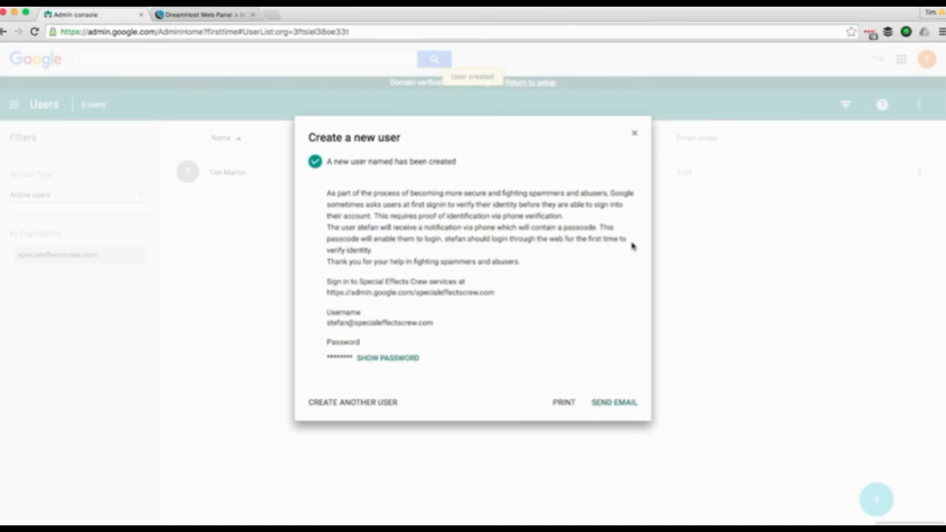
- Create a further user account with its first name, last name and email, then close the confirmation
click(360, 403)
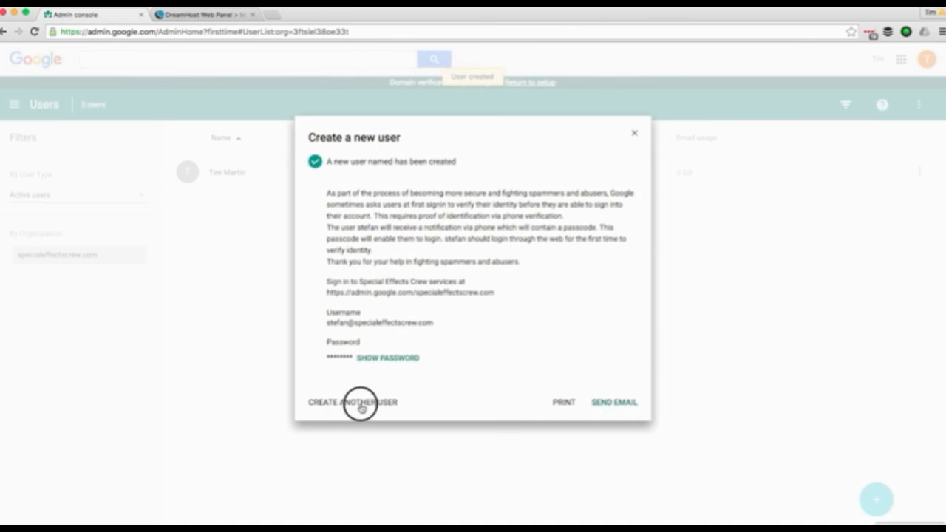
click(345, 162)
key(Tab)
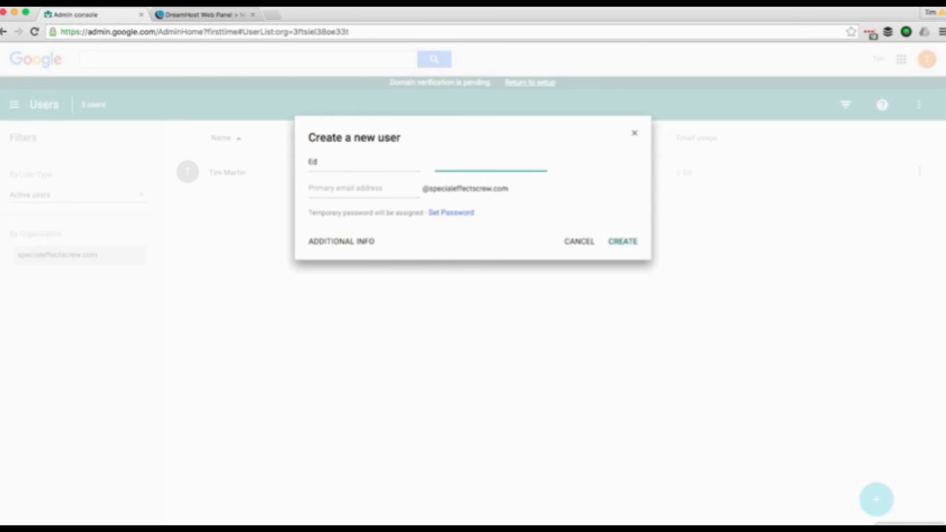
key(Tab)
text(ed)
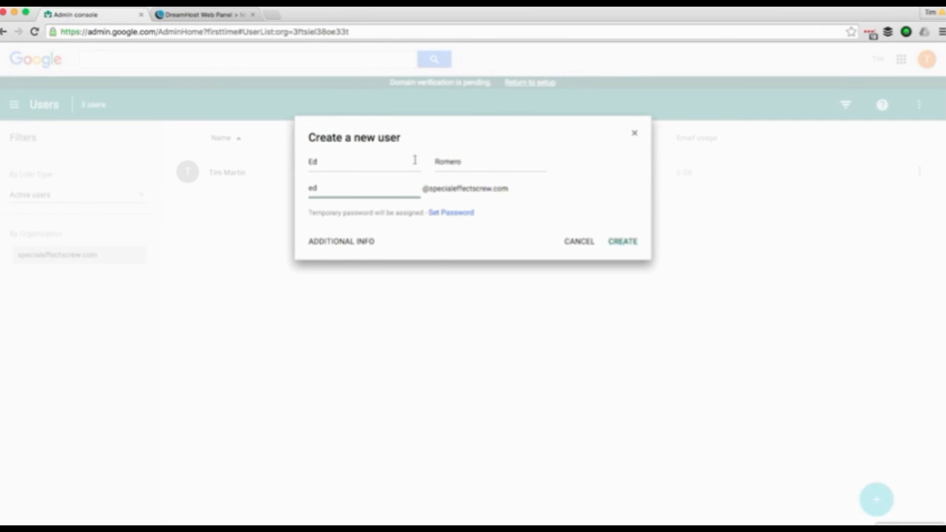
click(624, 244)
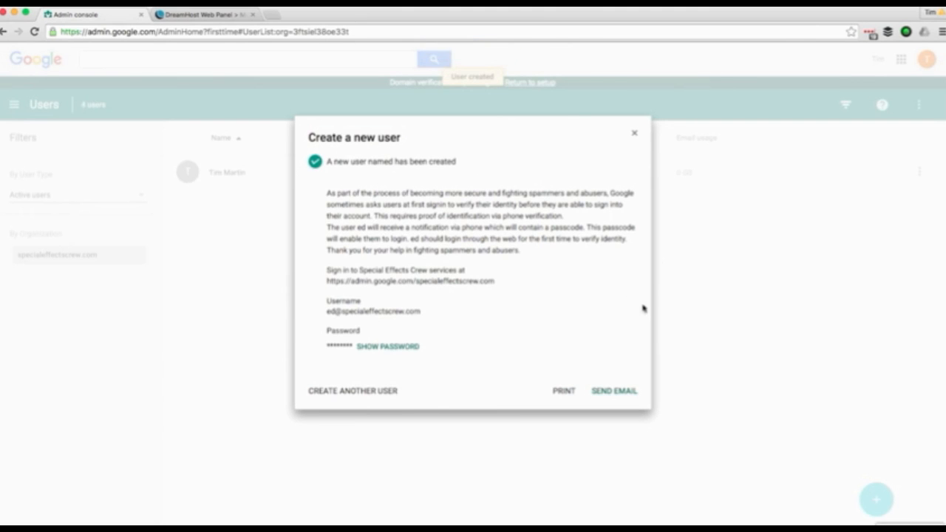
click(633, 134)
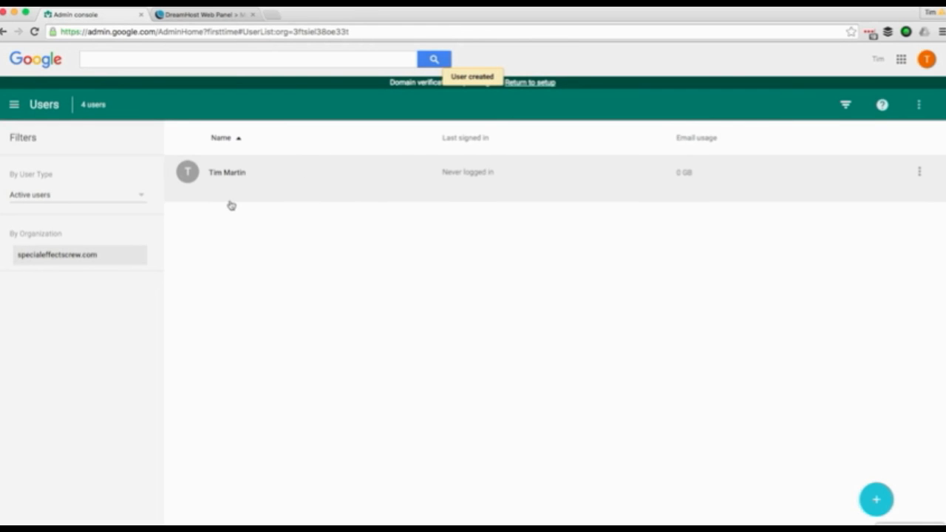
- Filter the Users list by user type to show only suspended users
click(41, 197)
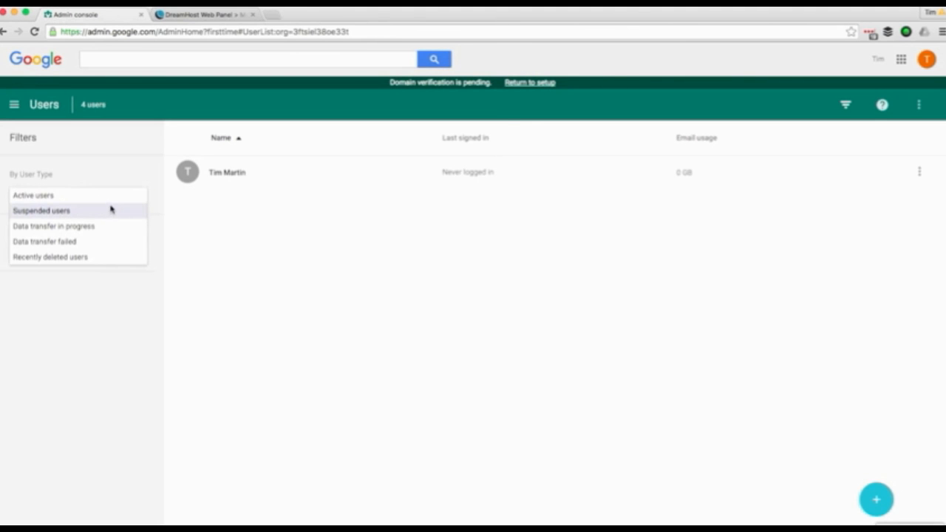
click(65, 212)
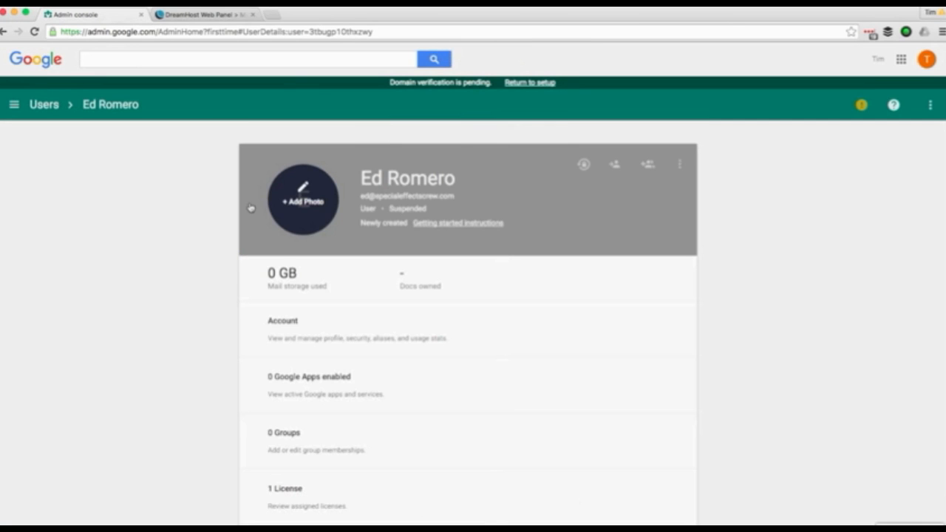
- Email the user's getting-started sign-in instructions to a recipient address, then return to the Users list
click(467, 224)
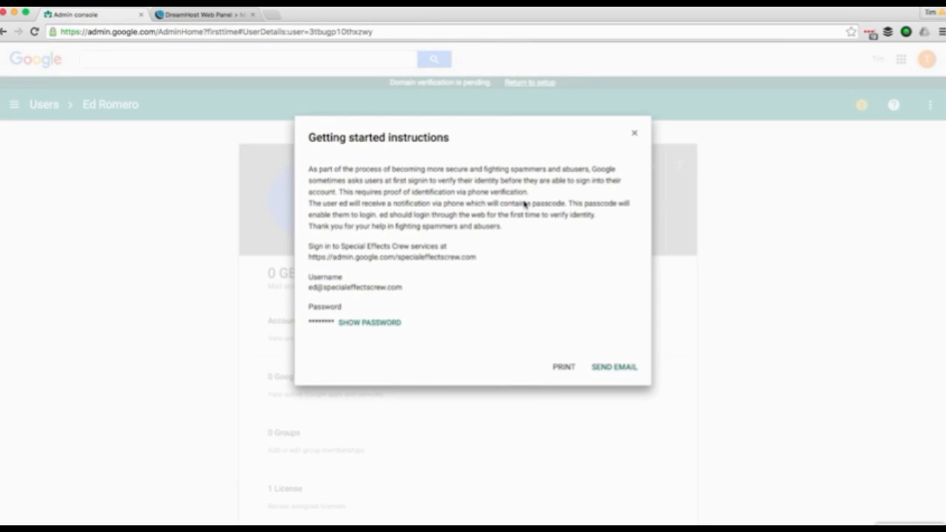
click(623, 368)
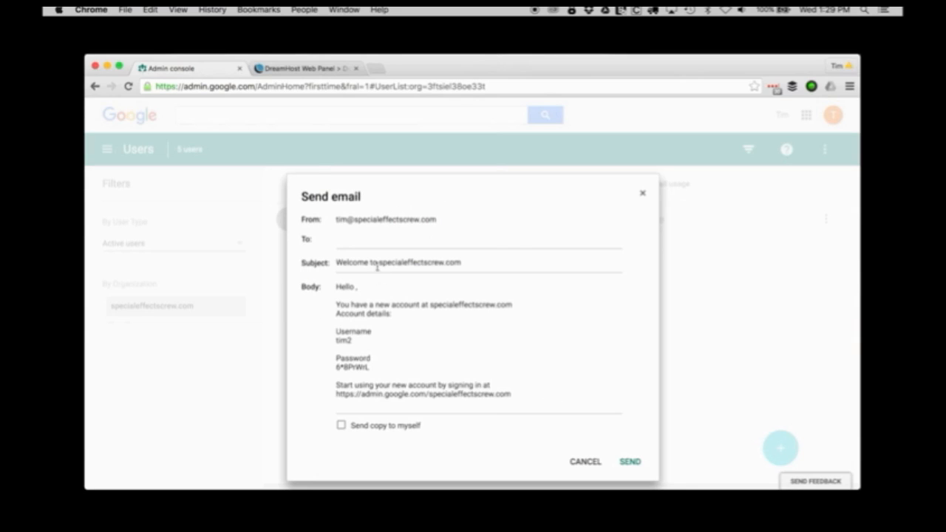
click(377, 244)
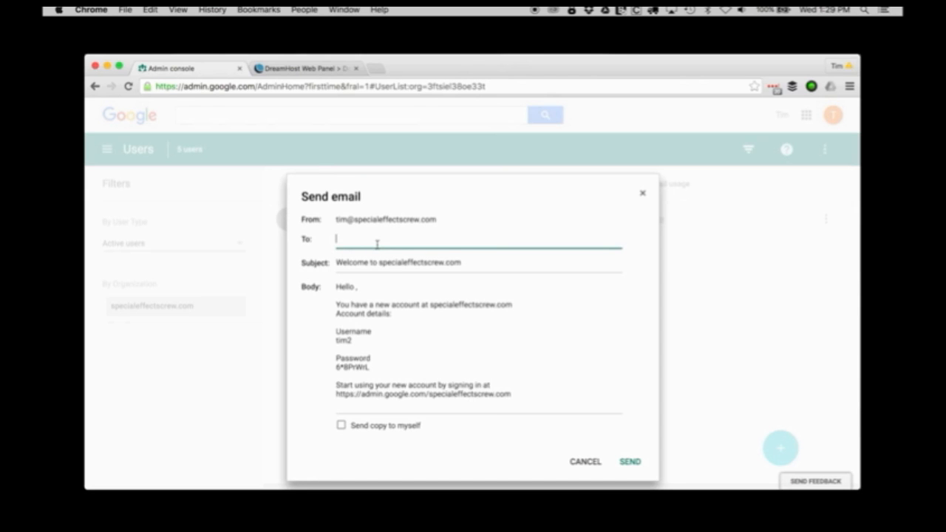
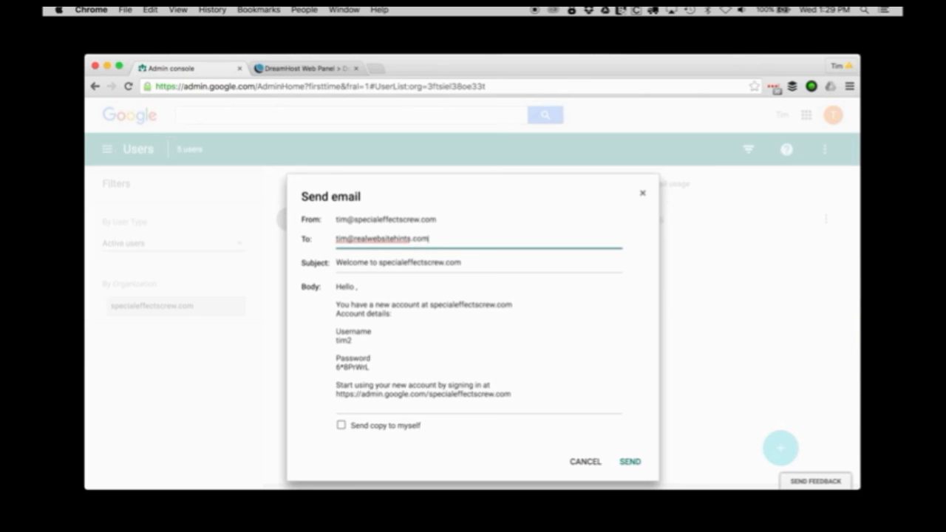
click(451, 343)
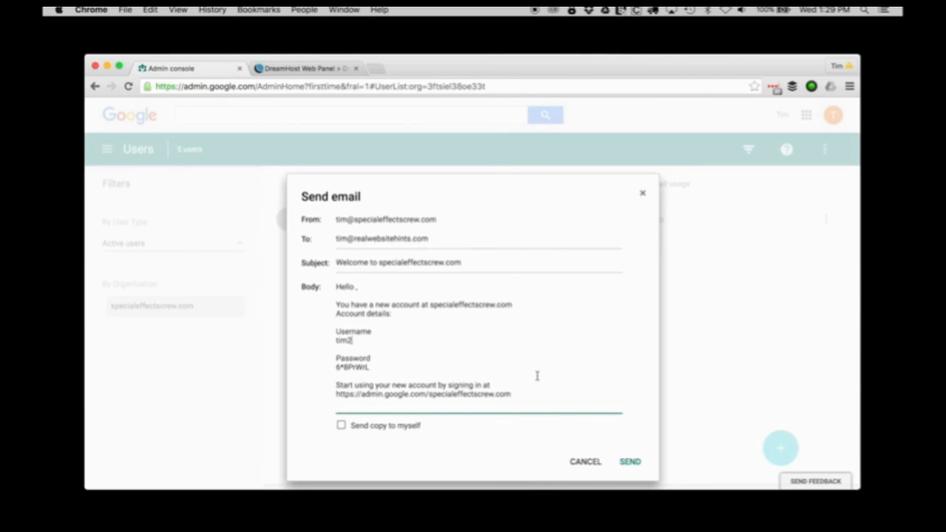
click(627, 461)
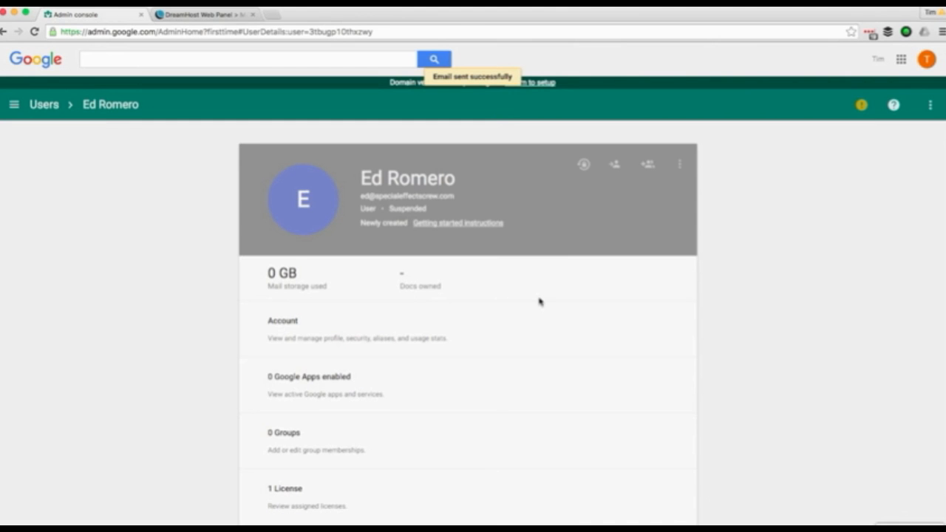
click(45, 105)
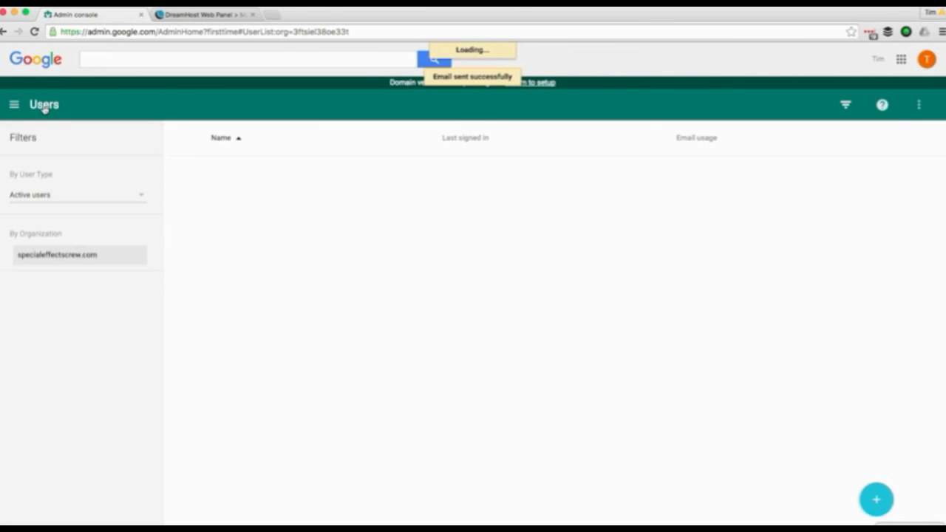
- Go to the Admin home and confirm the domain verification now succeeds
click(36, 65)
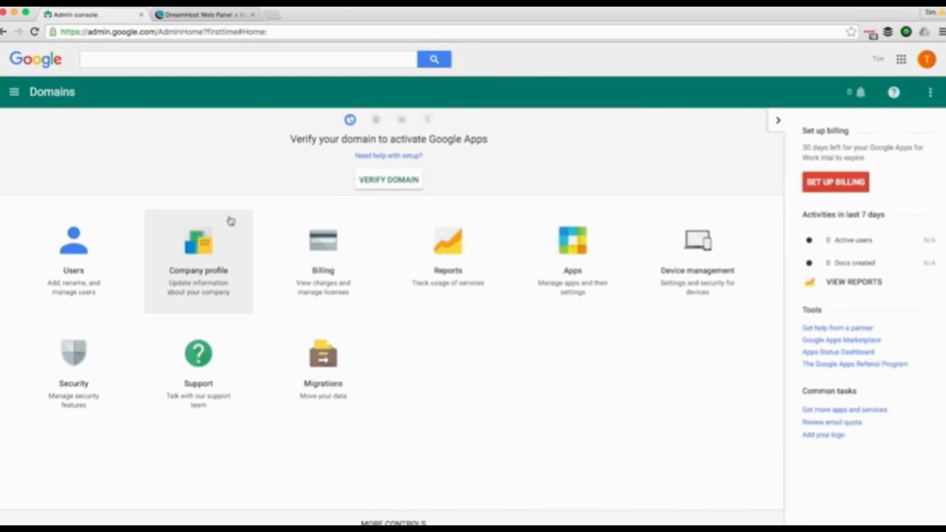
click(410, 180)
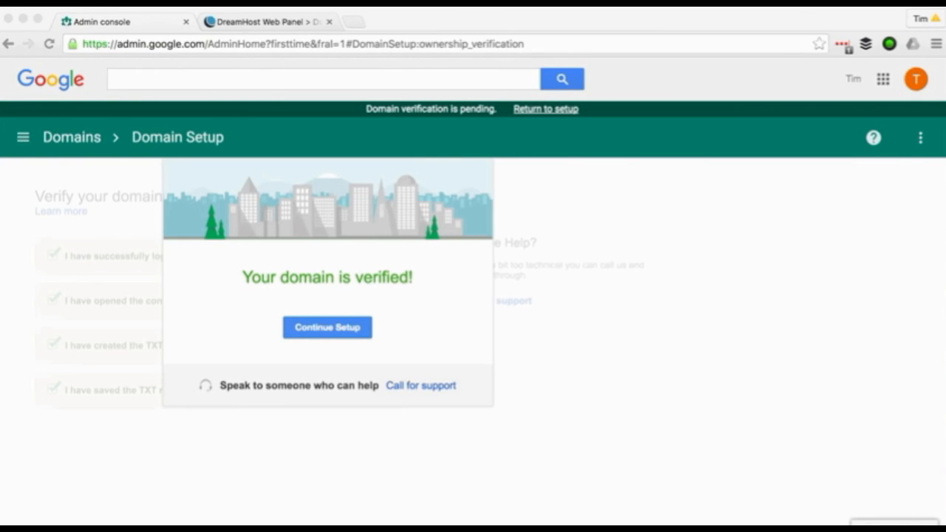
drag(197, 110, 380, 74)
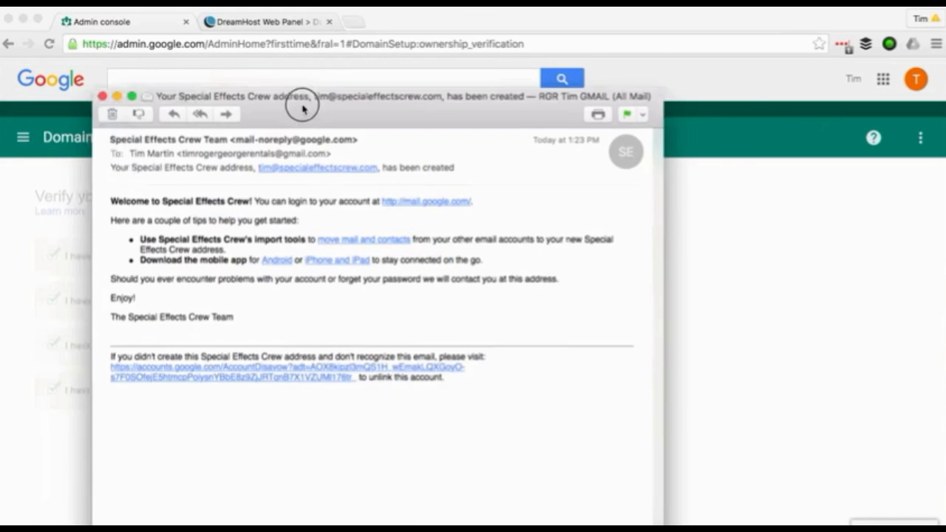
- Move the address-created email window up into view
drag(306, 99, 369, 33)
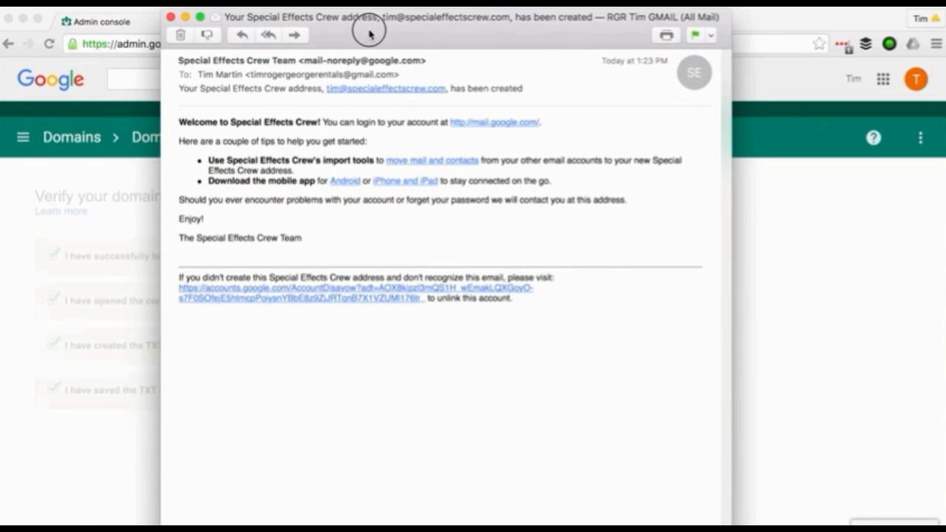